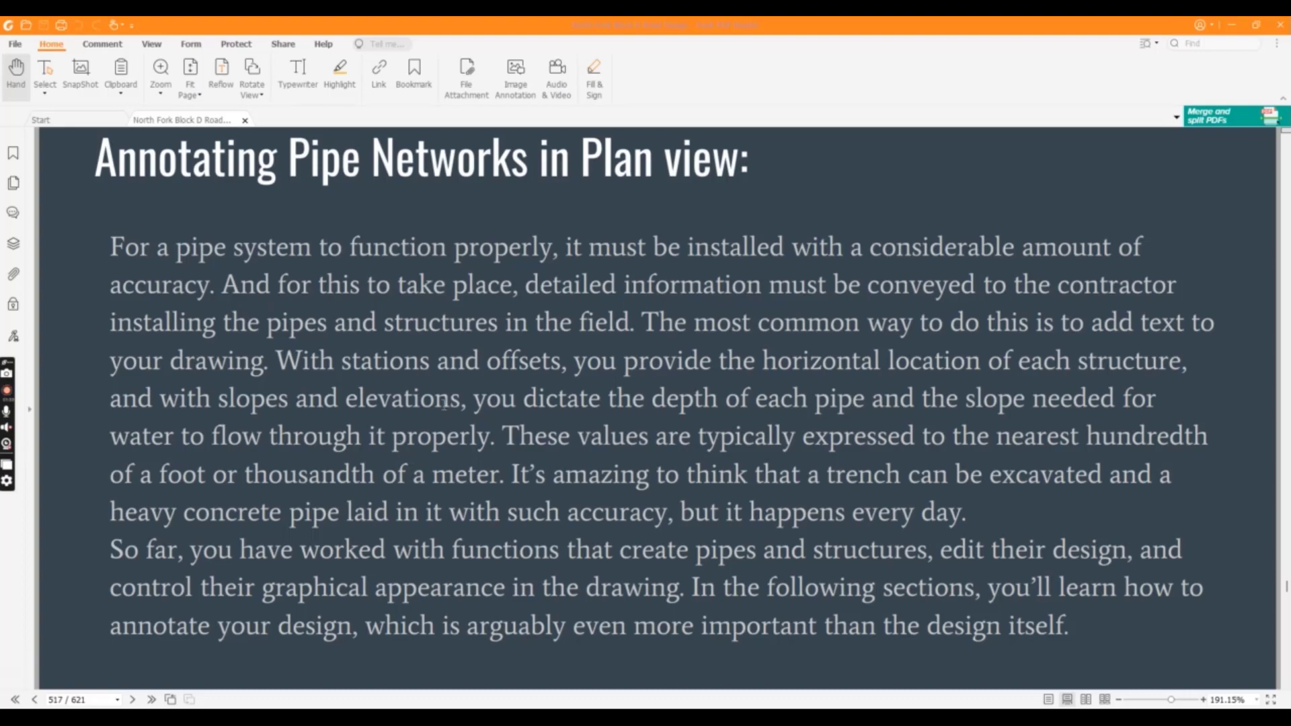
Scroll the Foxit guide down to the Renaming Pipes and Structures section on page 518.
scroll(487, 527, down, 5)
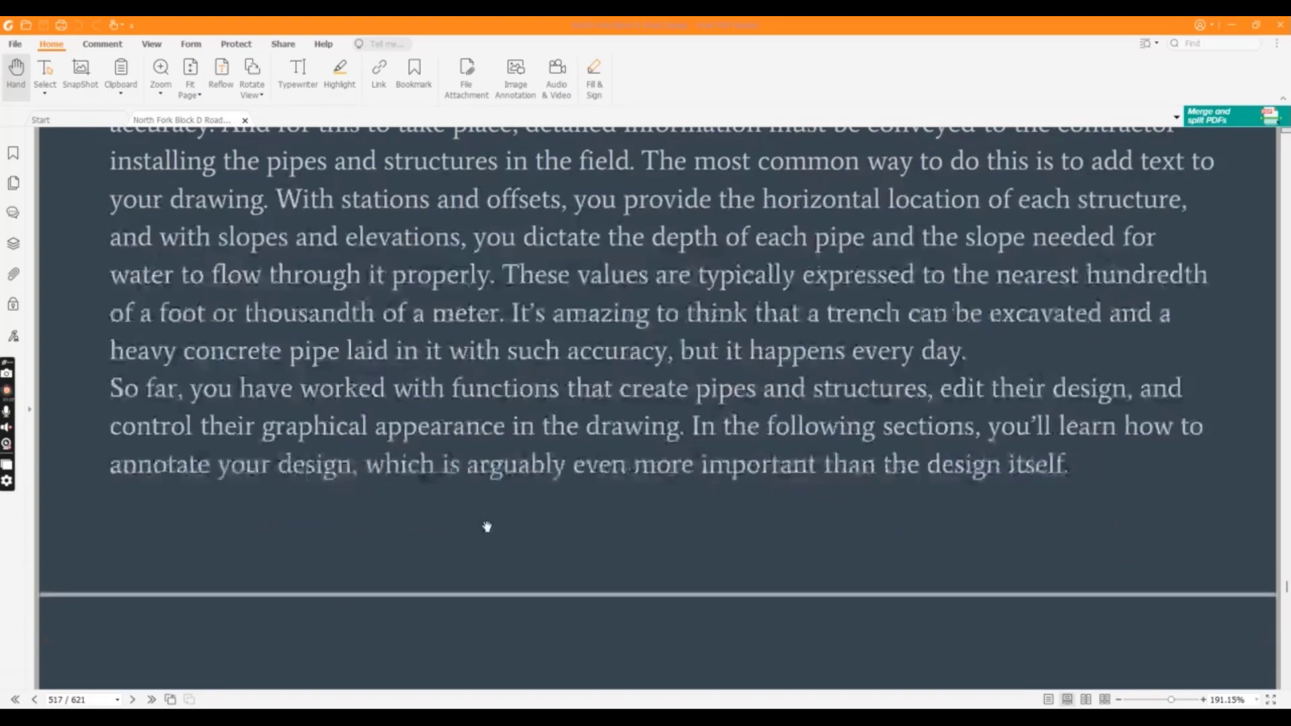
scroll(487, 526, down, 10)
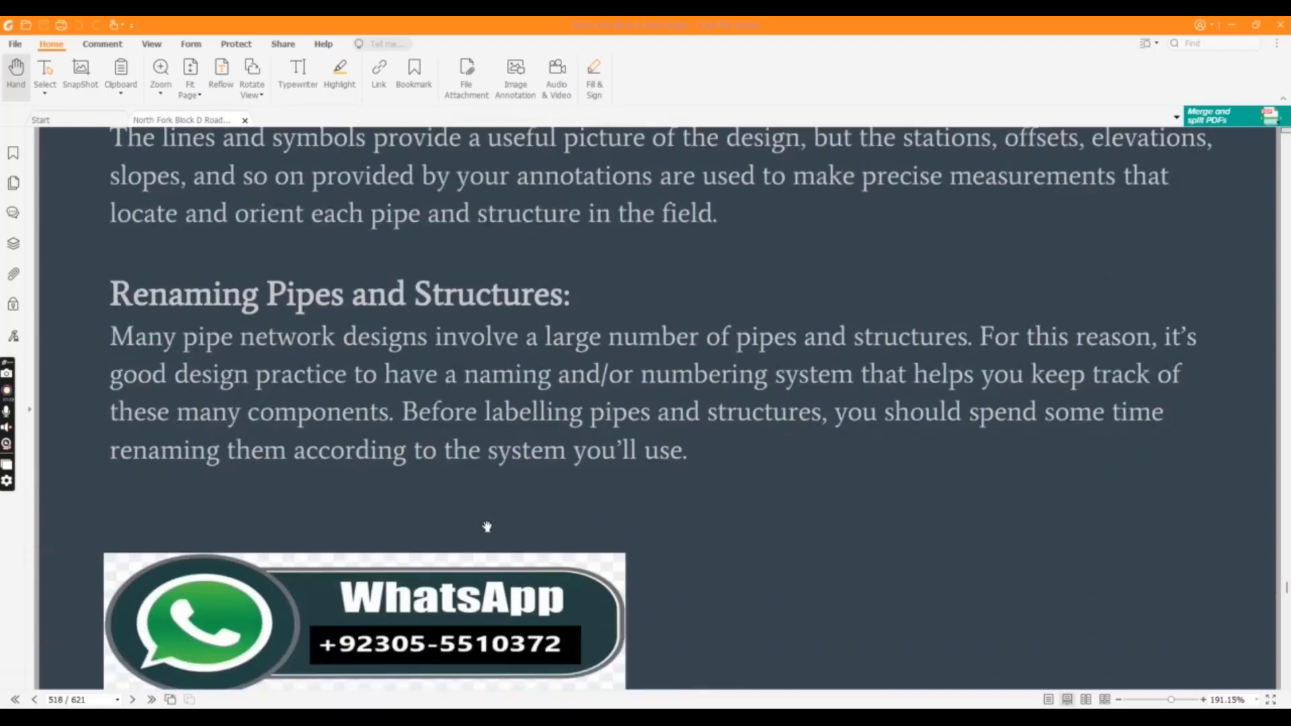
scroll(487, 526, down, 2)
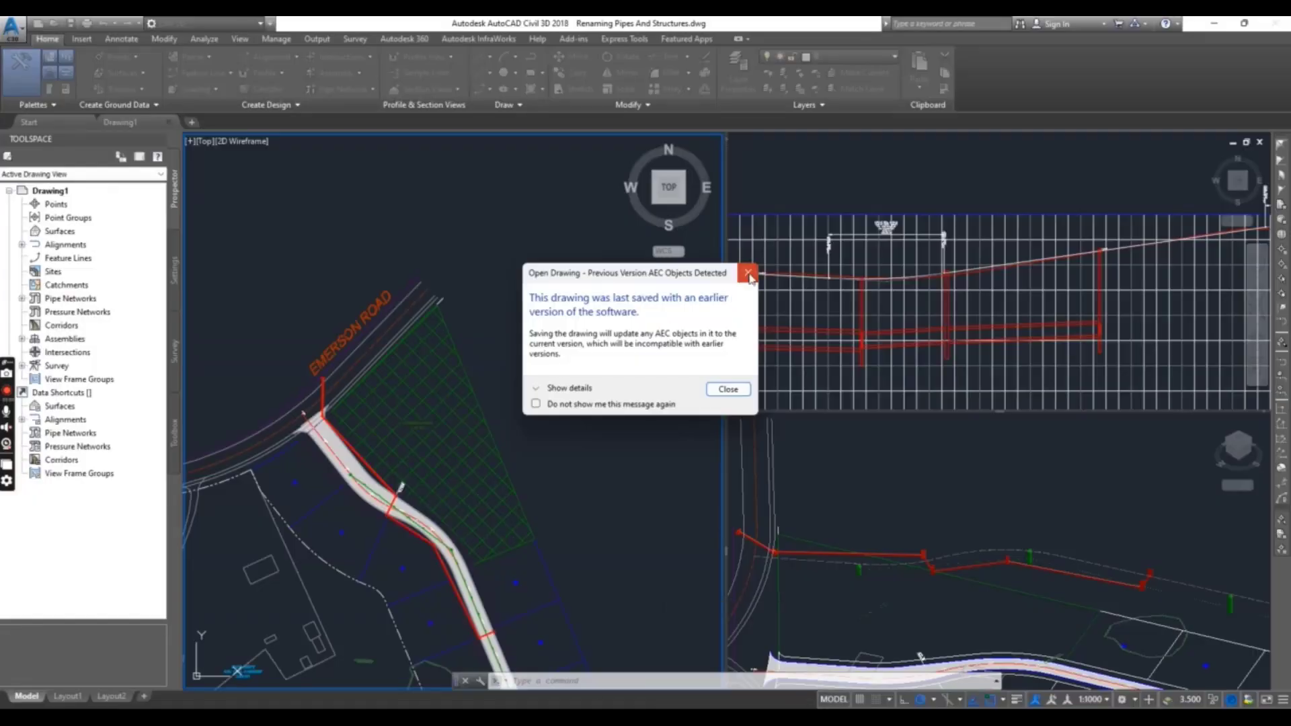
Dismiss the previous-version AEC objects notice and zoom the plan onto the road-crossing storm pipe.
click(749, 274)
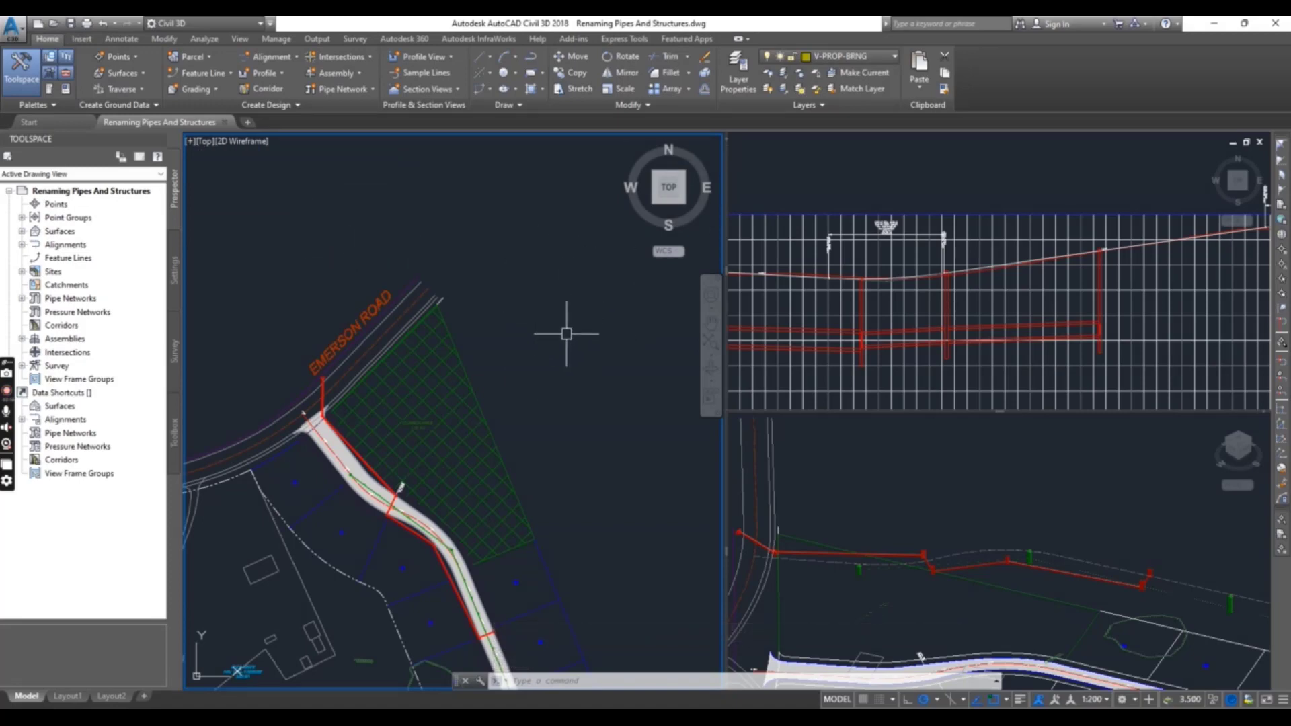
middle_drag(568, 336, 585, 250)
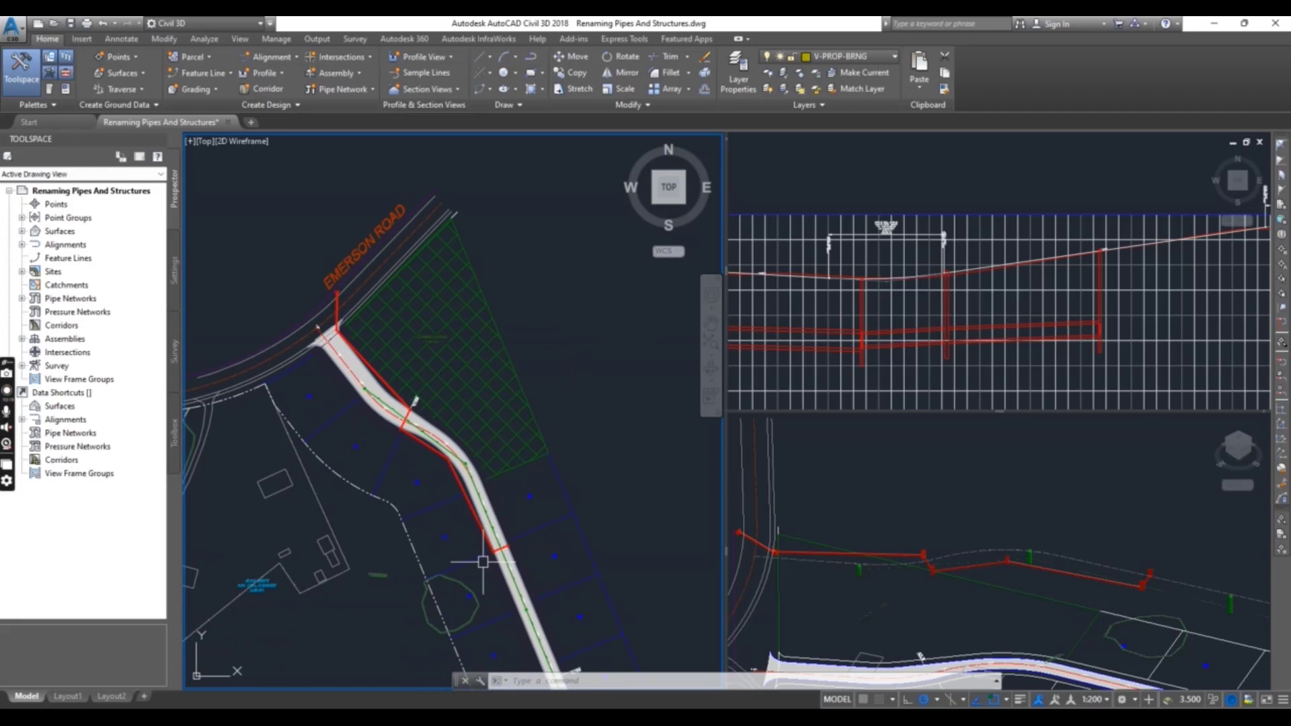
scroll(487, 555, up, 4)
scroll(518, 566, up, 5)
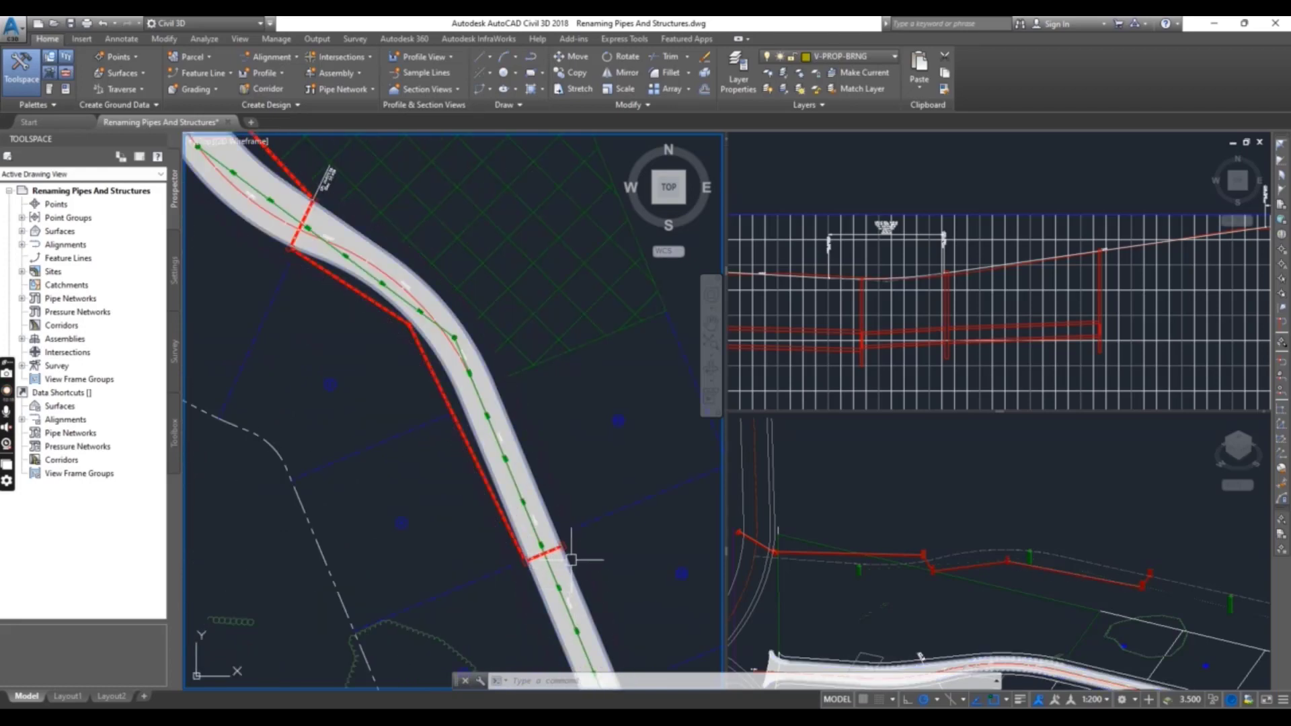
middle_drag(550, 580, 540, 526)
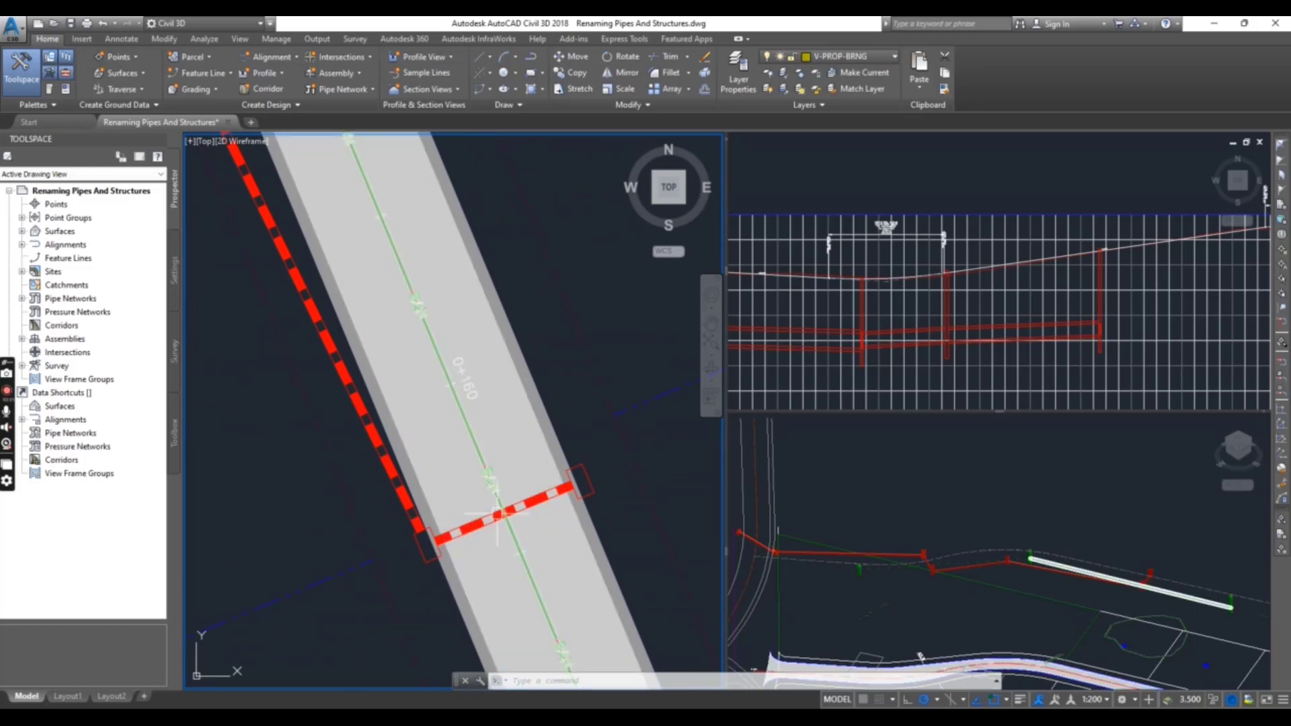
scroll(570, 493, up, 4)
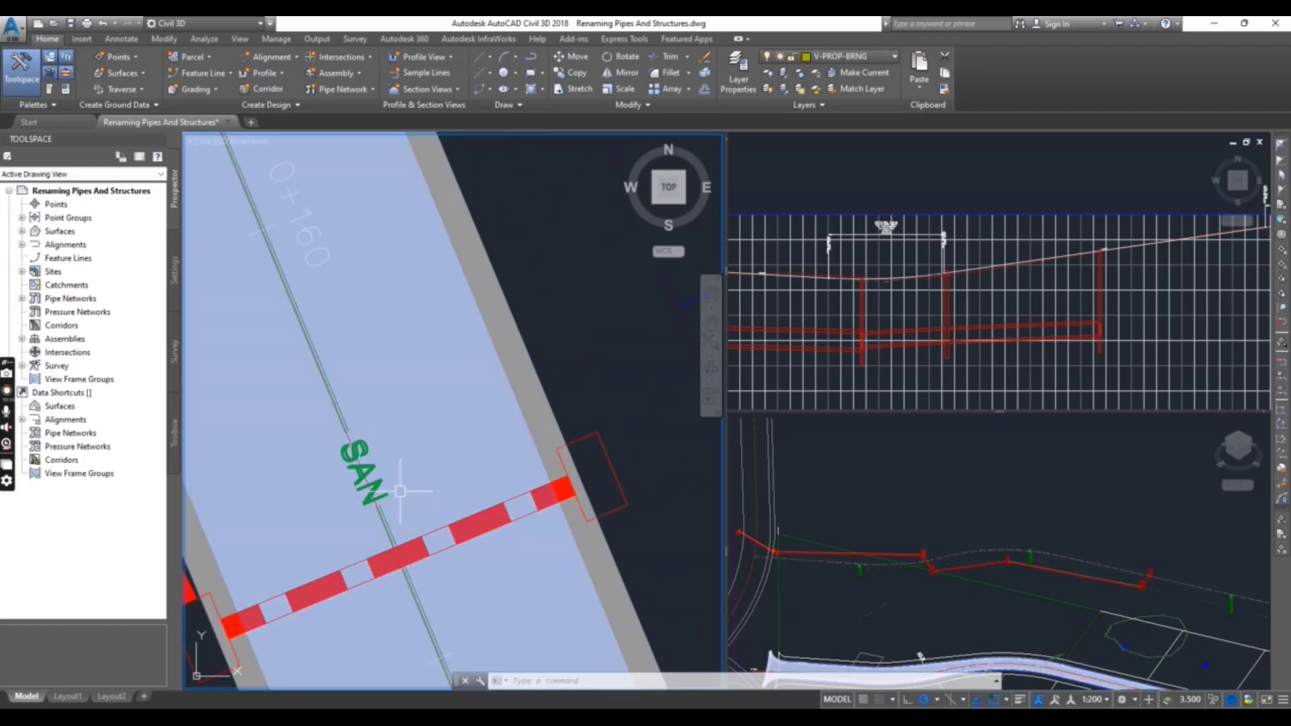
scroll(464, 464, down, 4)
scroll(525, 511, up, 2)
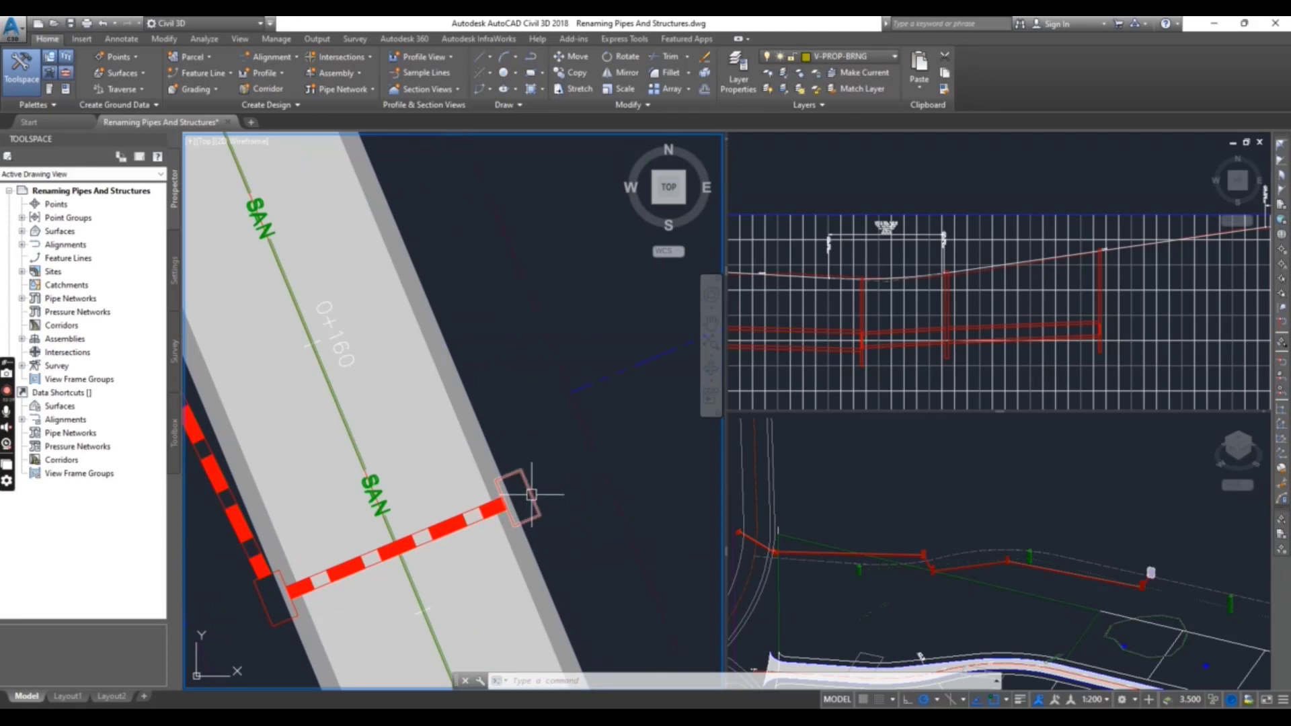
Rename the inlet structure at the crossing pipe's right end to outline-1 in Properties.
click(518, 496)
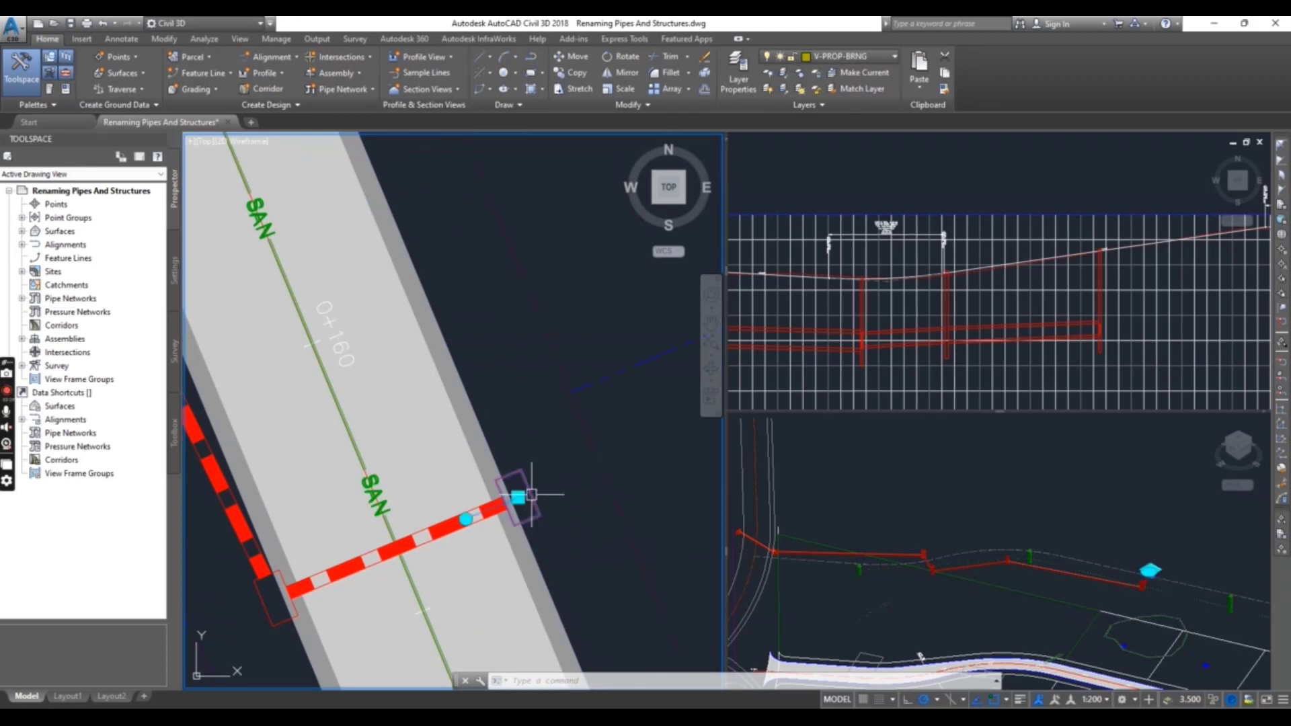
right_click(505, 377)
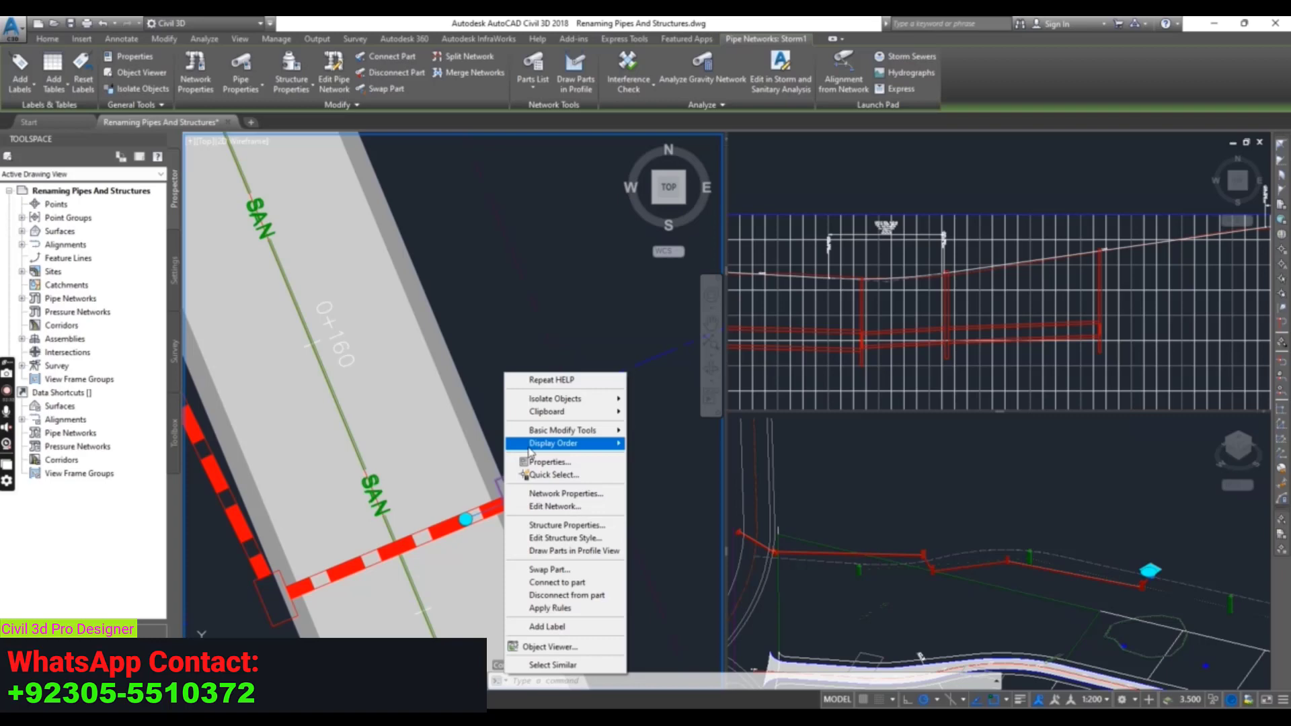
click(545, 461)
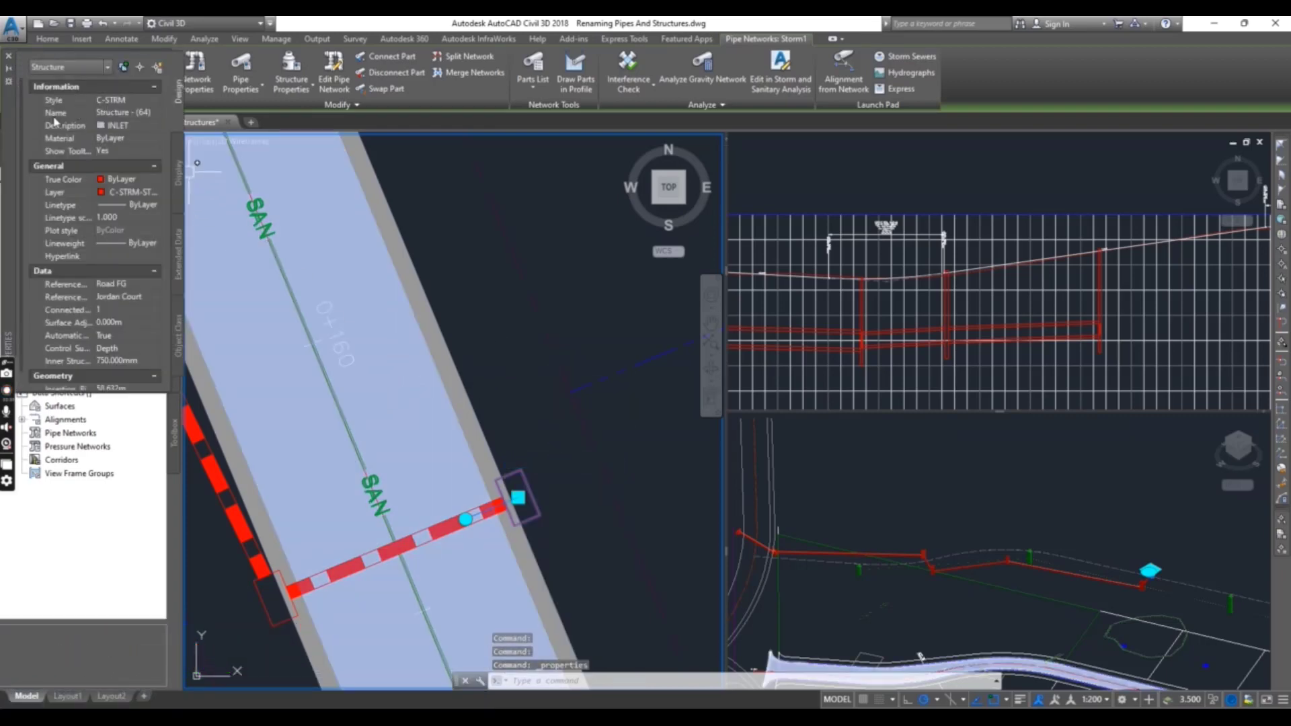
click(126, 112)
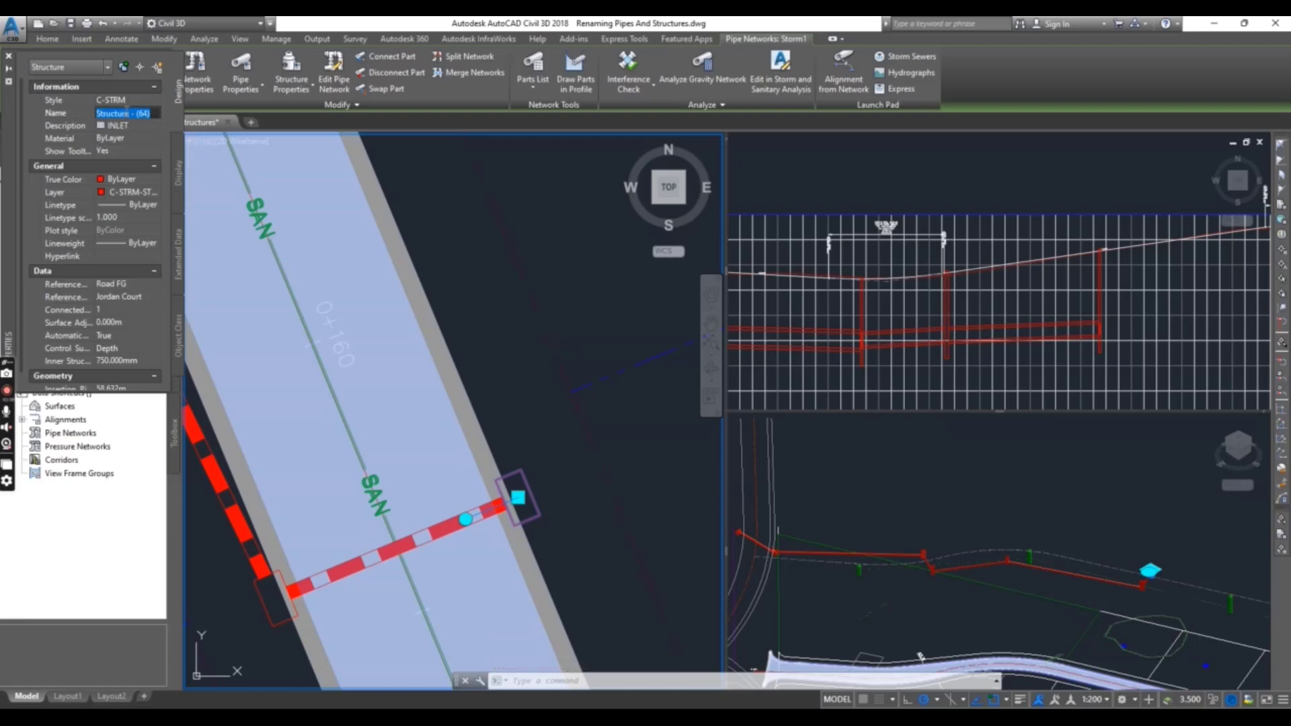
text(out-)
key(BackSpace)
text(line-1)
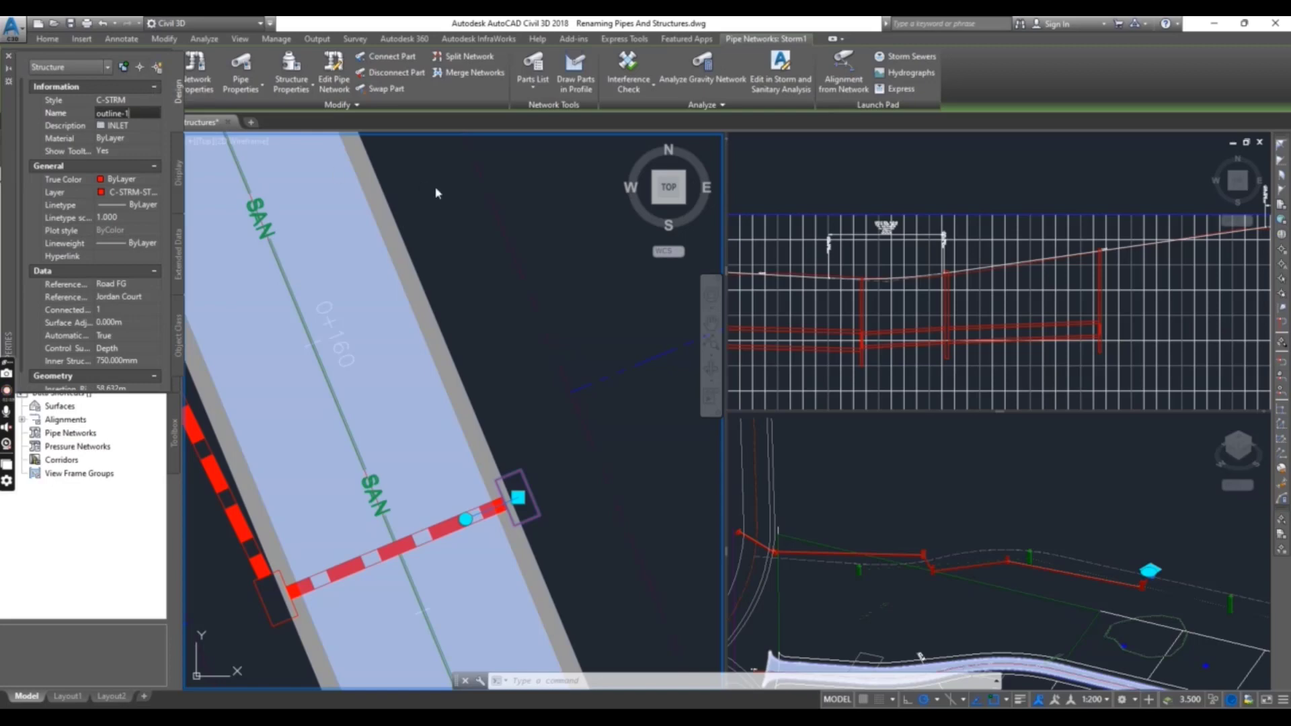
key(Return)
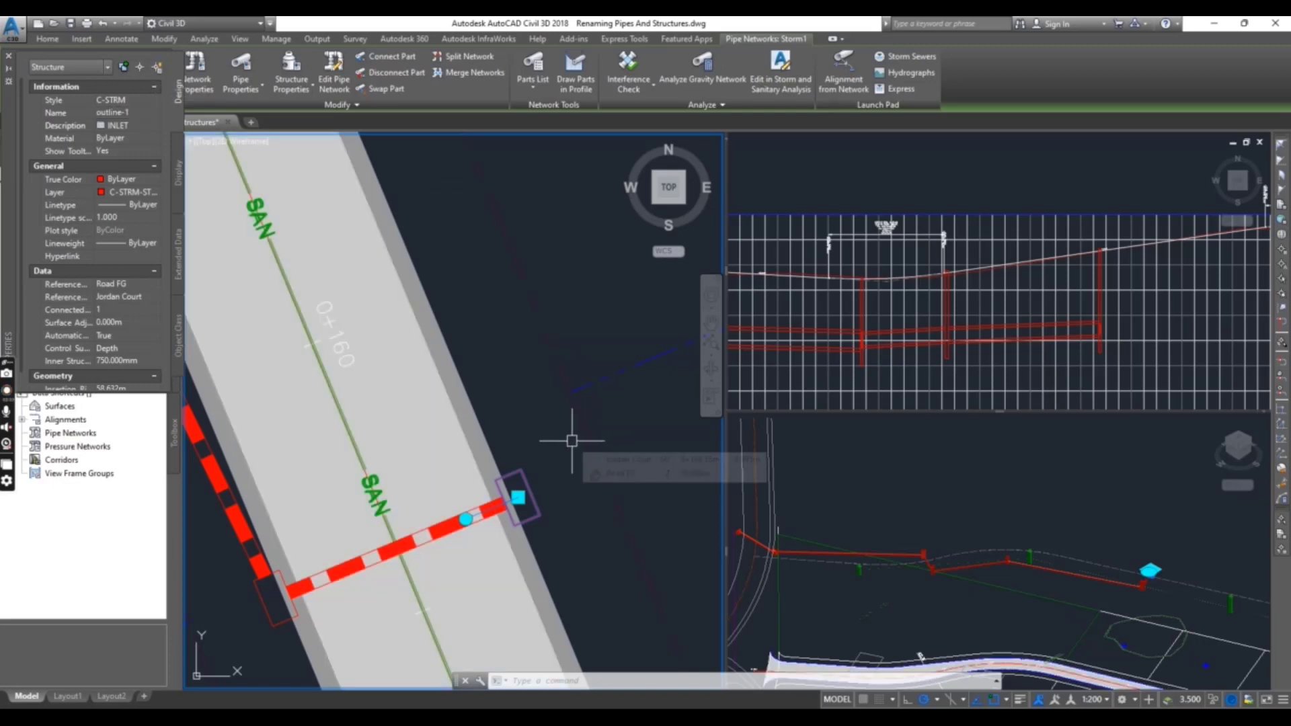
key(Escape)
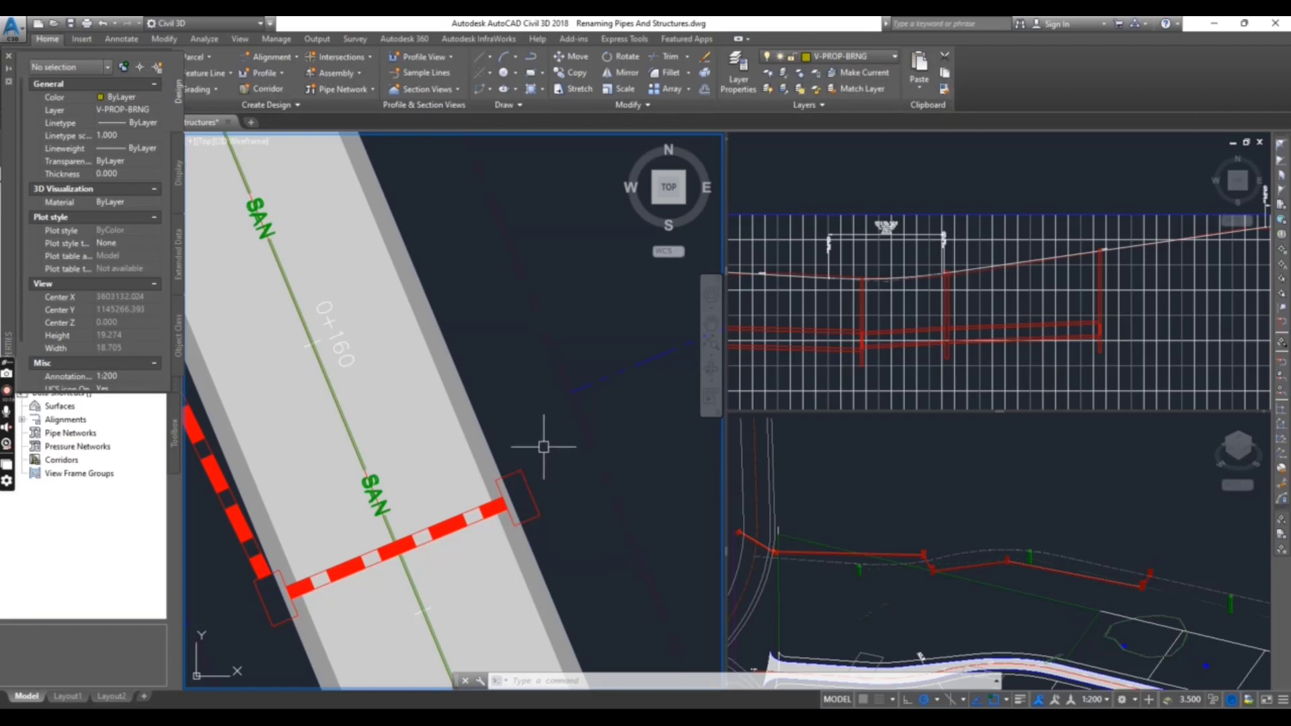
Rename the inlet at the crossing pipe's left end from Structure - (65) to outline-2.
scroll(648, 351, up, 2)
scroll(358, 515, up, 2)
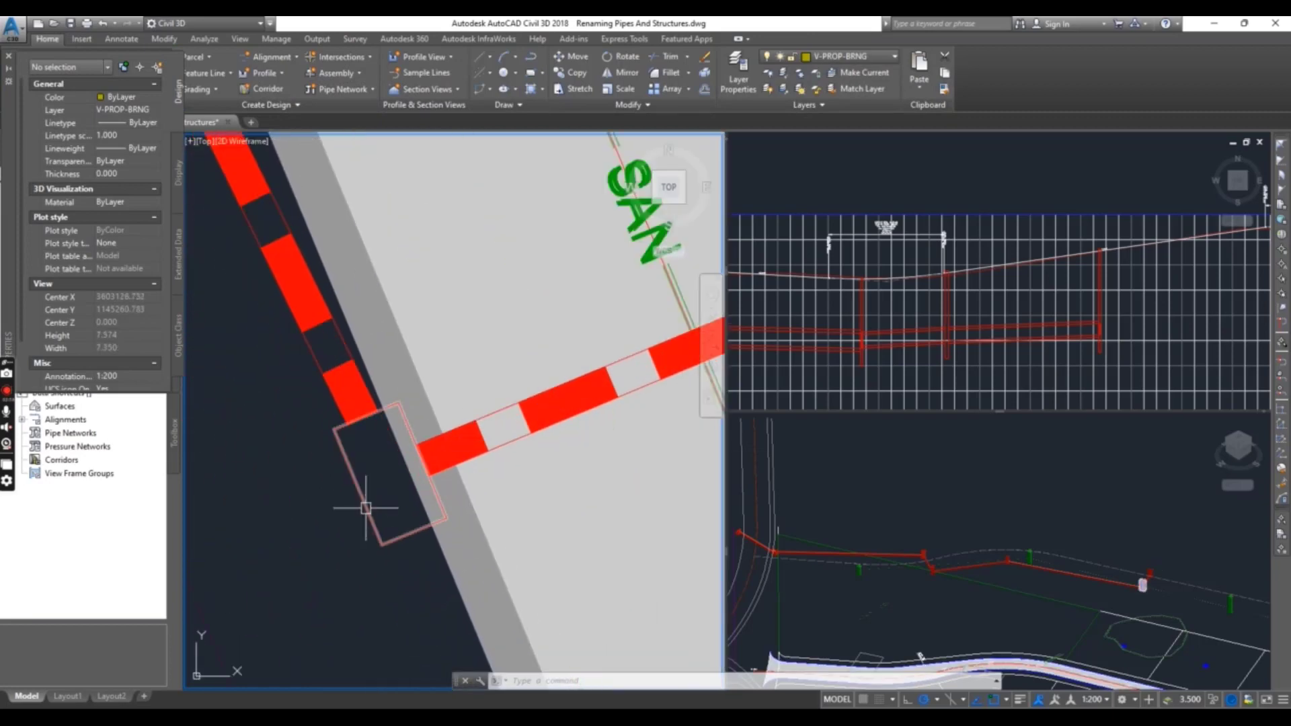
click(363, 514)
scroll(345, 547, down, 2)
middle_drag(336, 586, 398, 535)
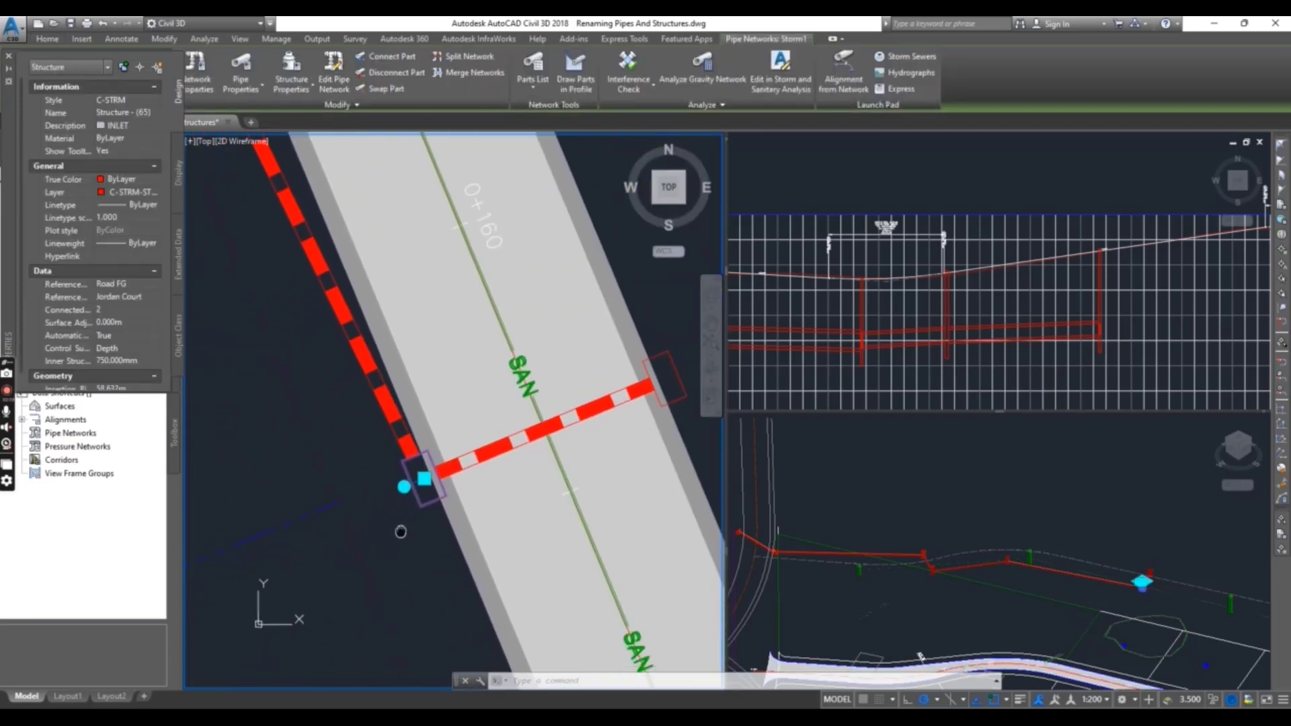
click(122, 113)
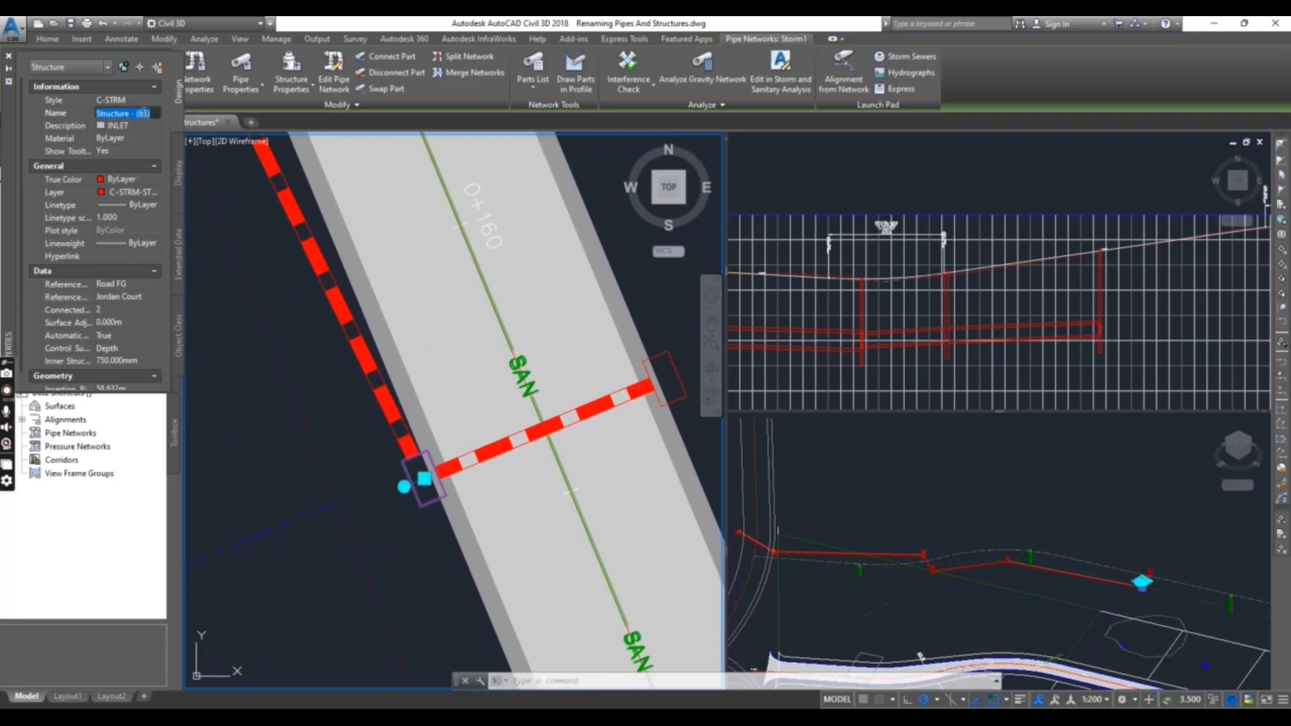
text(outline-2)
key(Return)
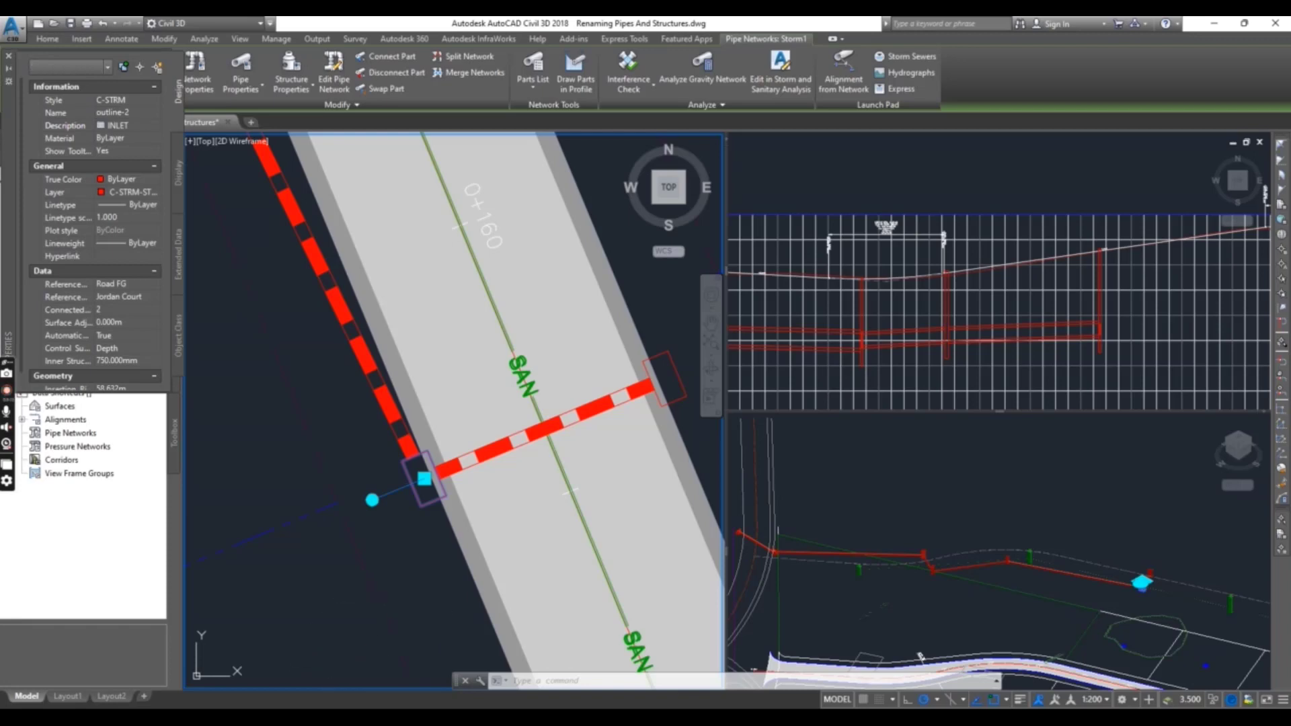
key(Escape)
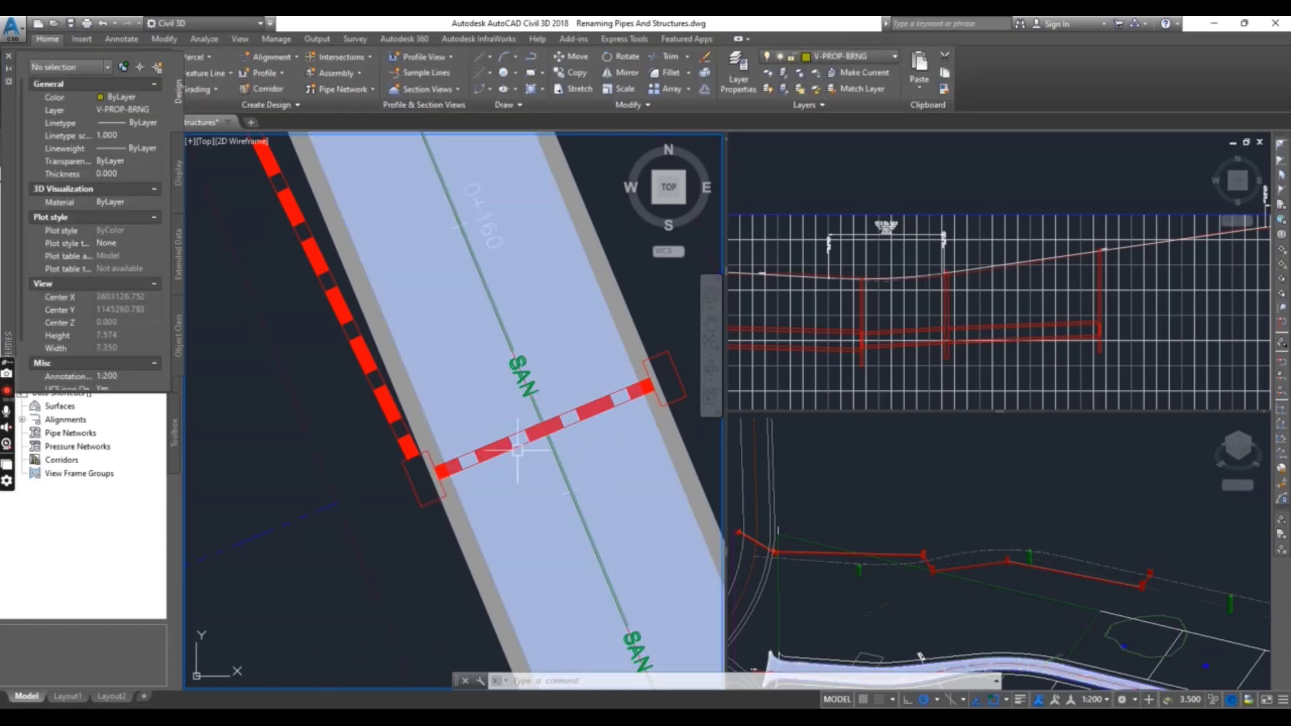
Rename the road-crossing storm pipe, Pipe - (51), to STM-1.
middle_drag(412, 481, 371, 505)
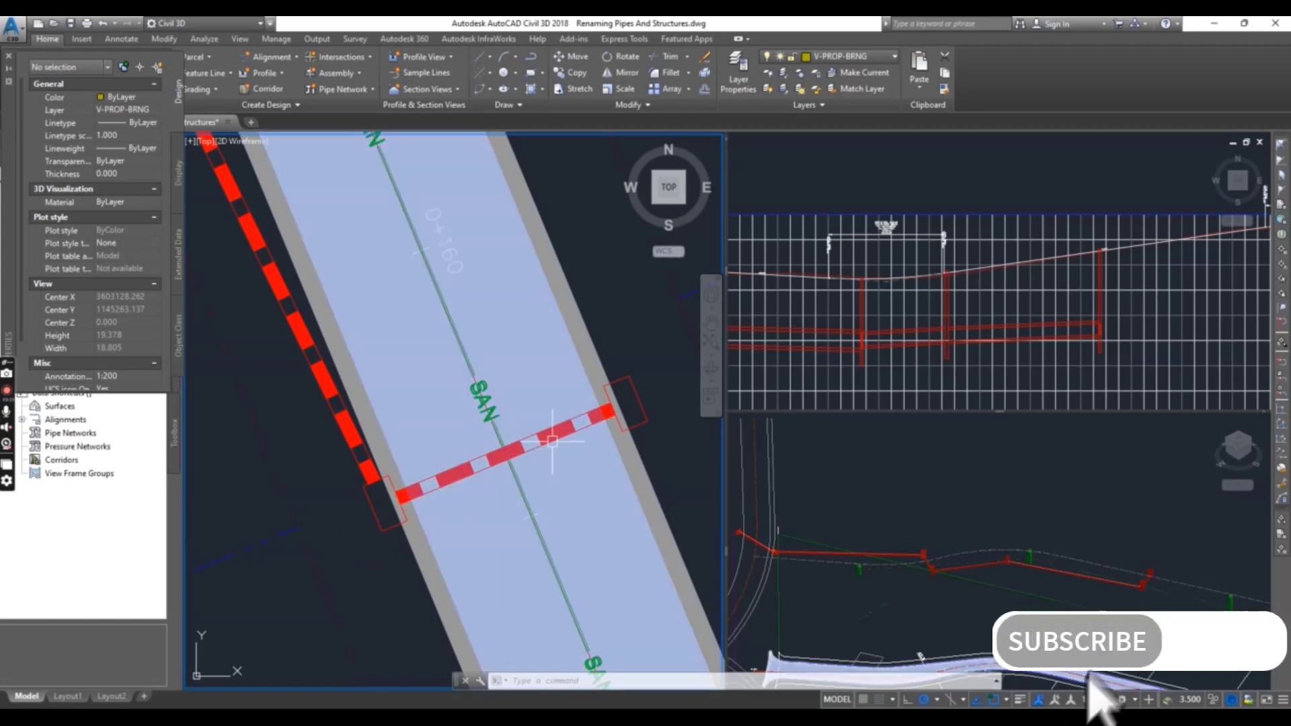
click(555, 441)
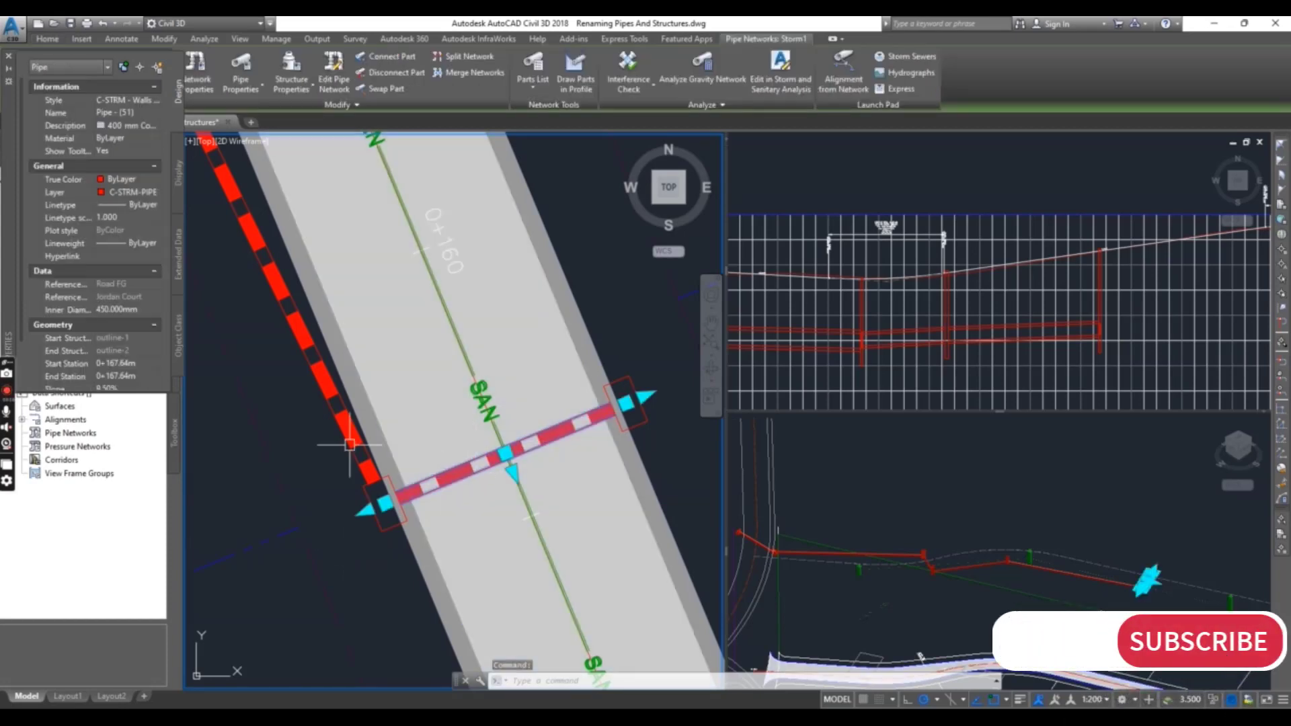
click(139, 111)
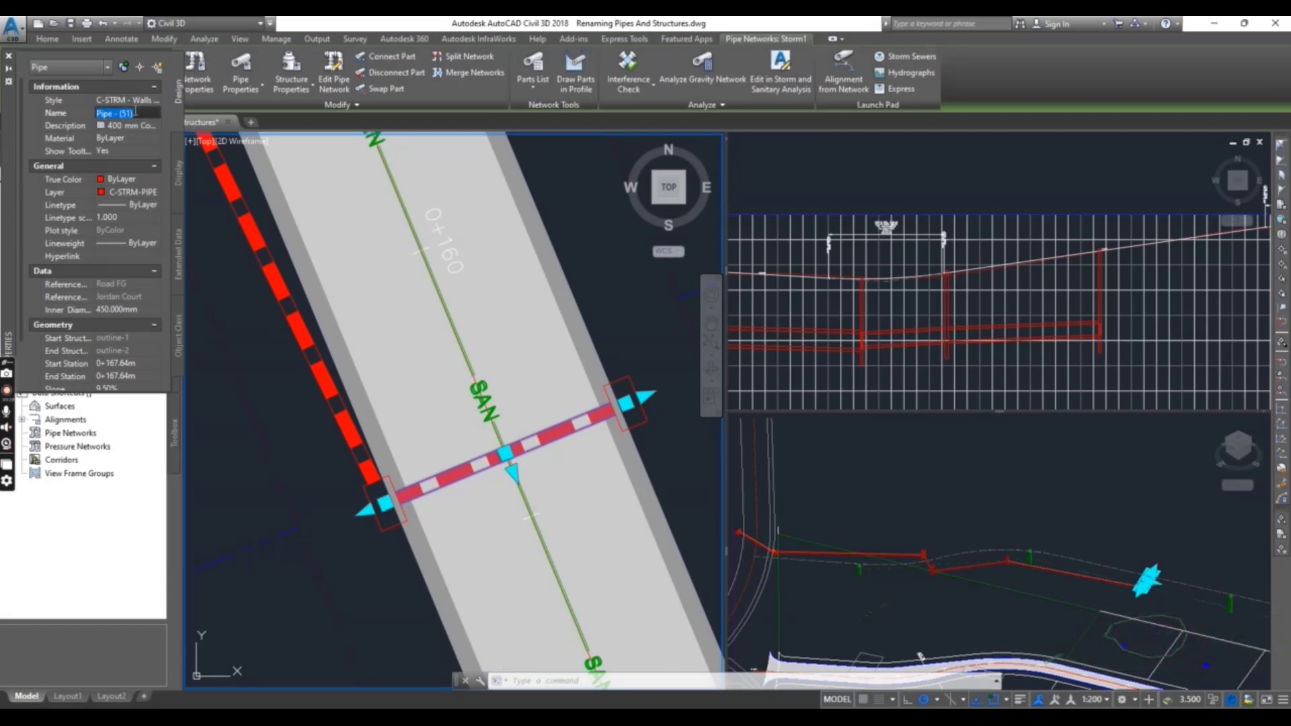
text(STM-1)
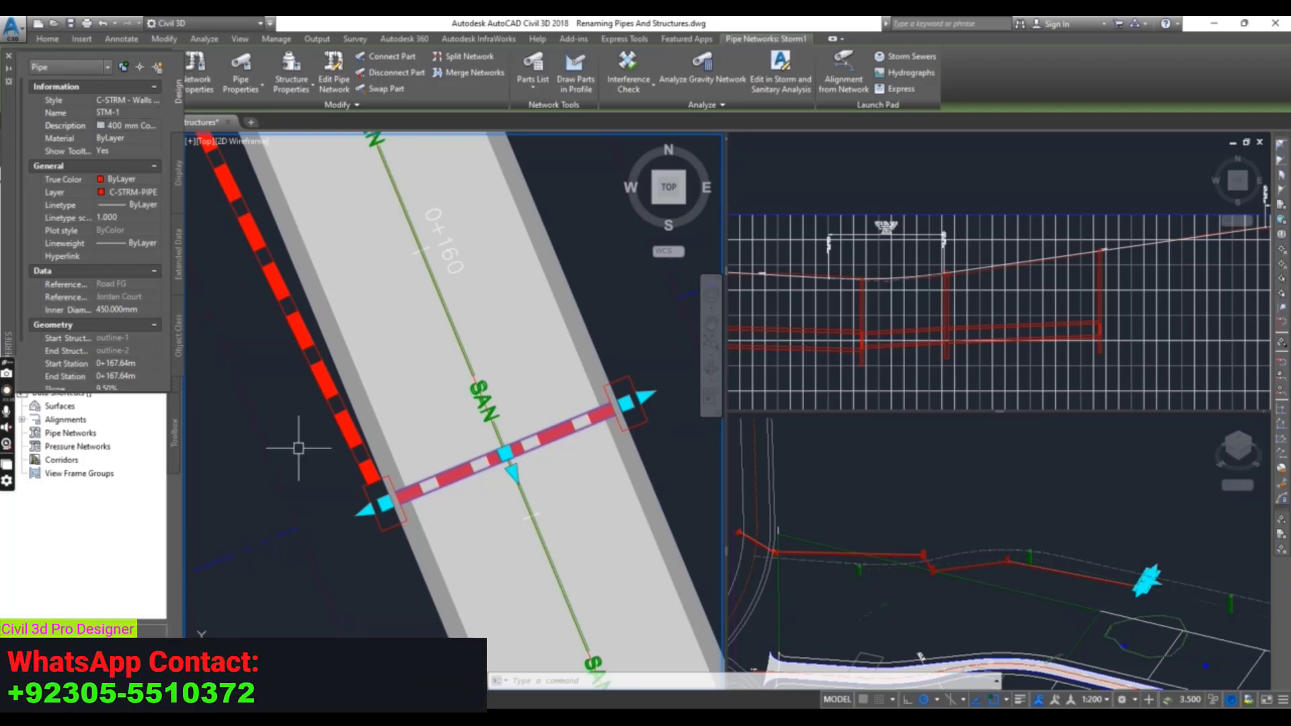
Rename the next storm pipe along the road curve, Pipe - (52), to STM-2.
key(Escape)
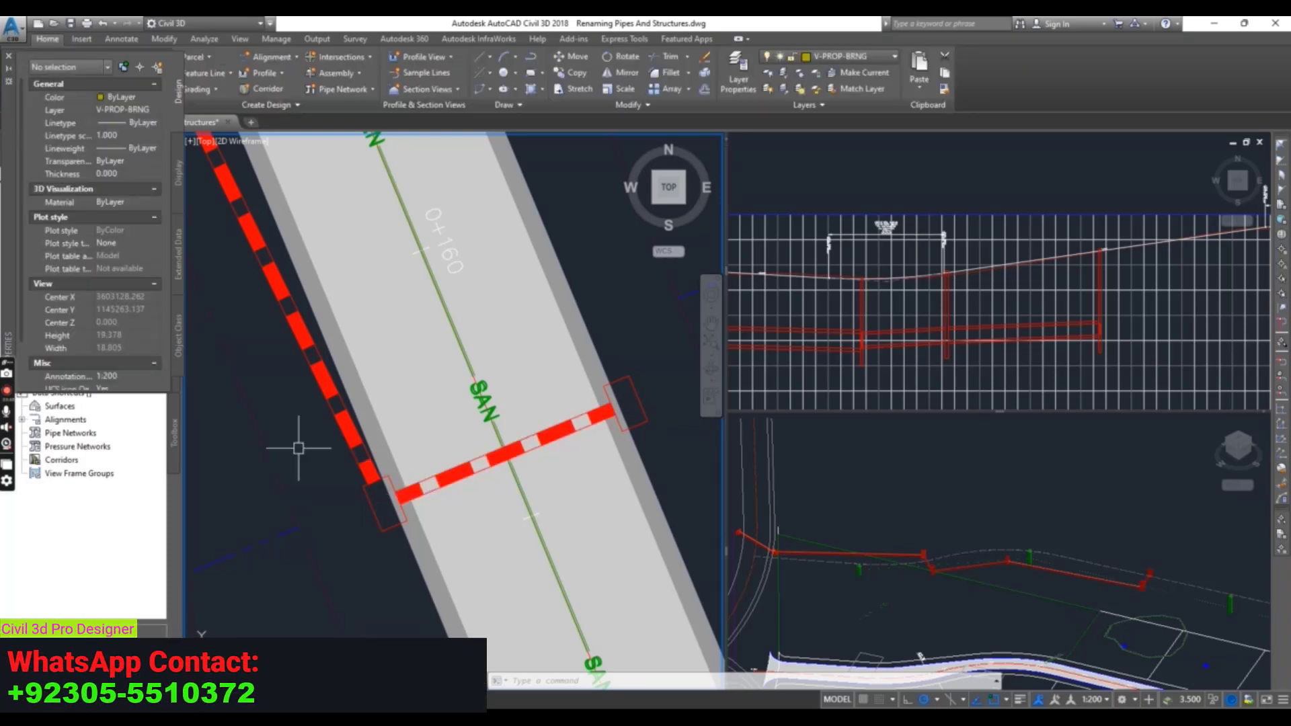
scroll(299, 448, down, 4)
middle_drag(296, 446, 643, 605)
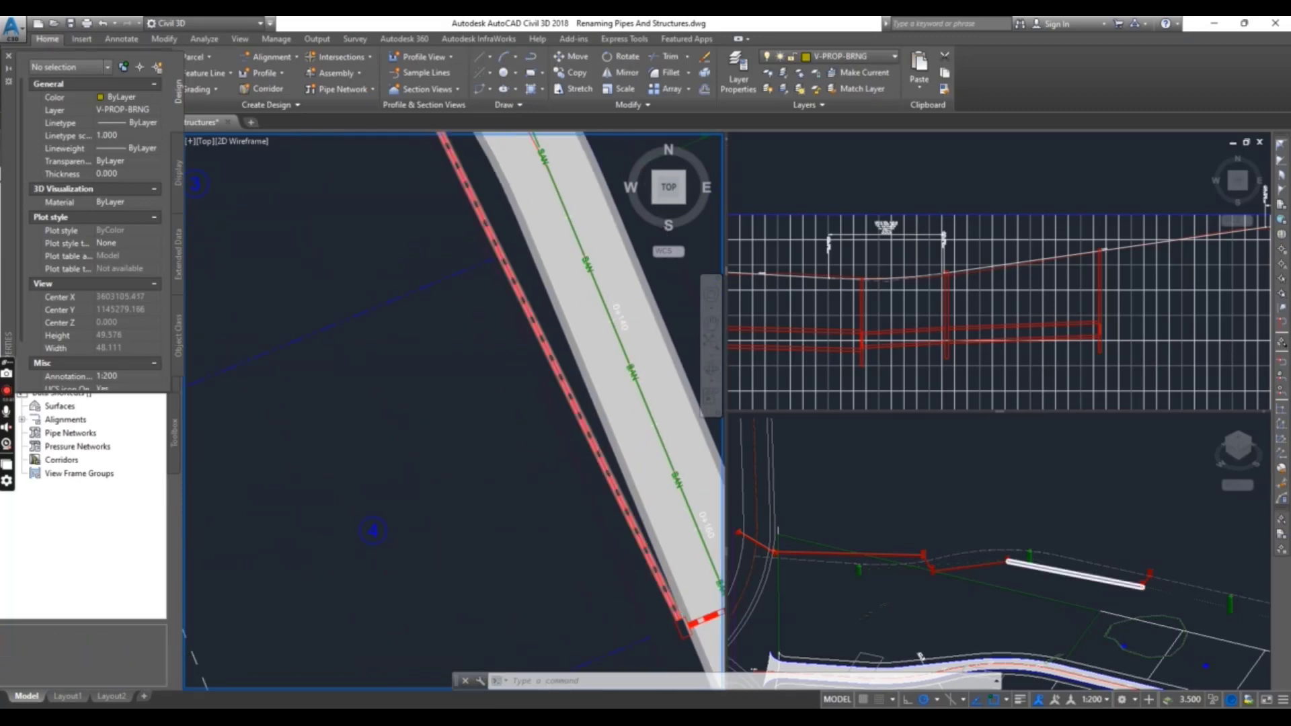
scroll(527, 384, down, 3)
scroll(513, 308, up, 4)
click(529, 344)
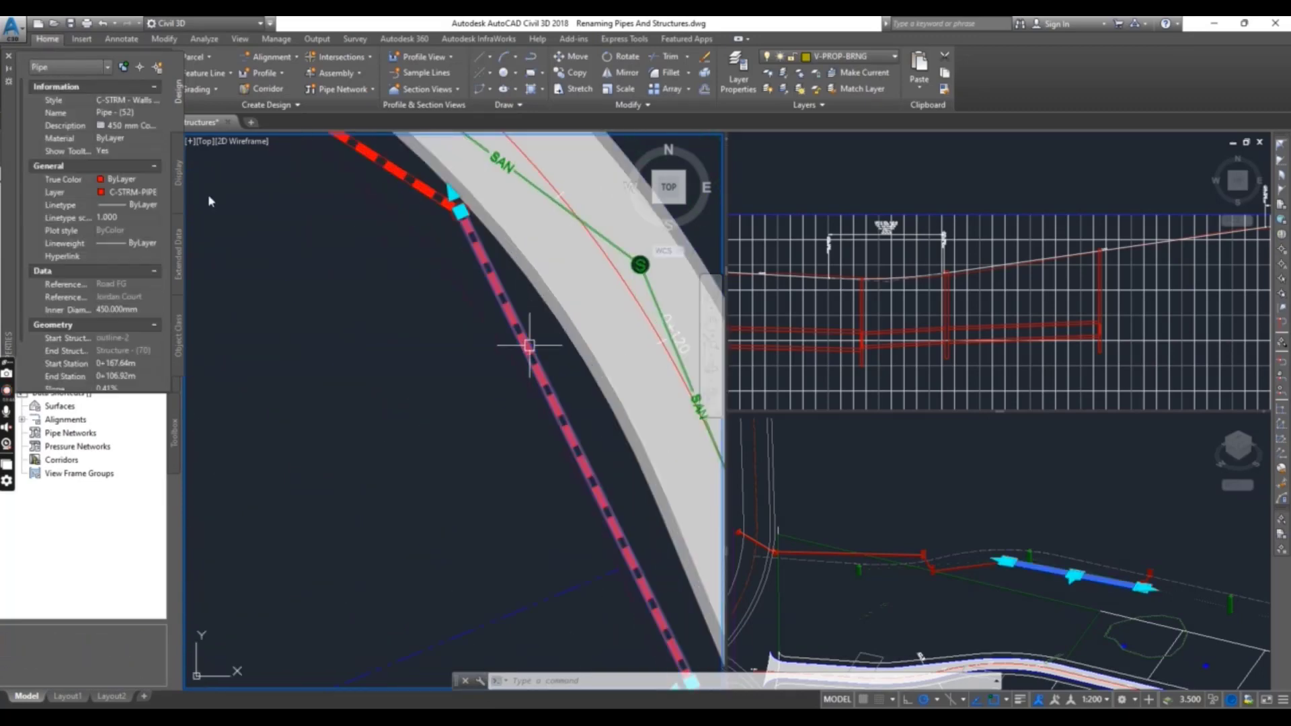
click(142, 112)
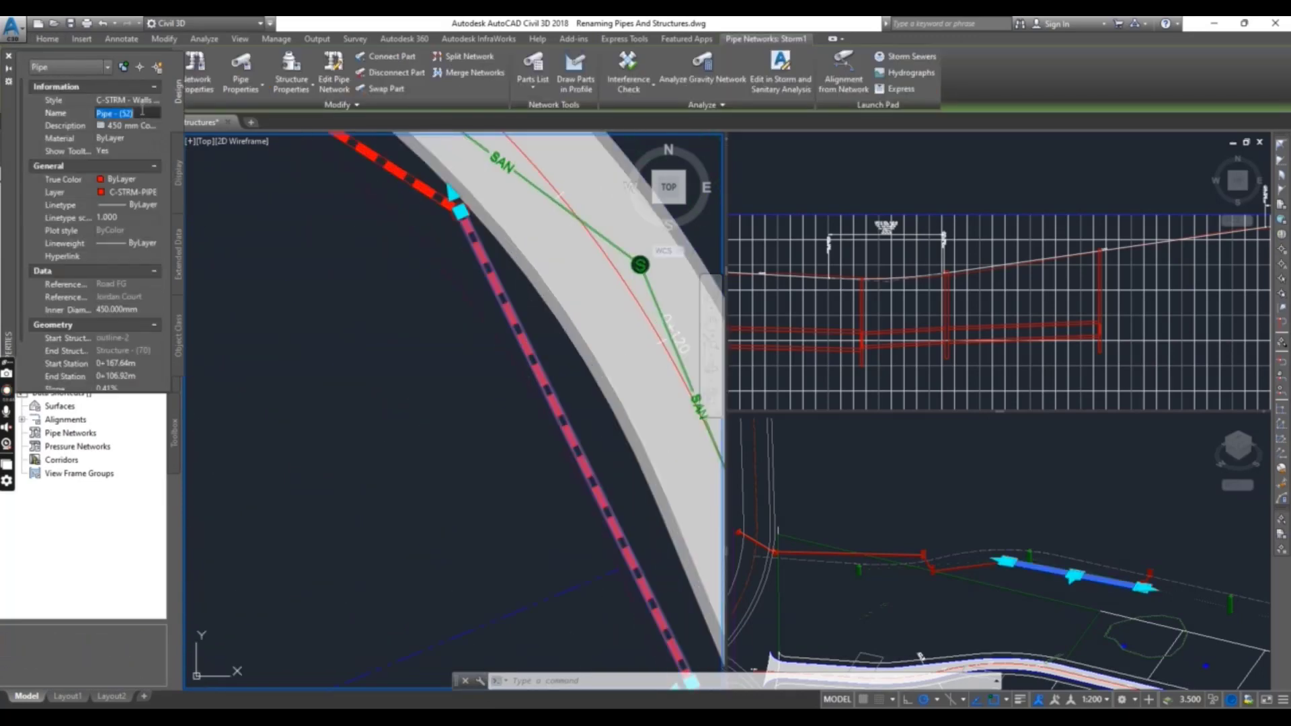
text(STM-2)
key(Return)
Rename manhole structure D at the road-curve bend to STMH-1 and deselect it.
key(Escape)
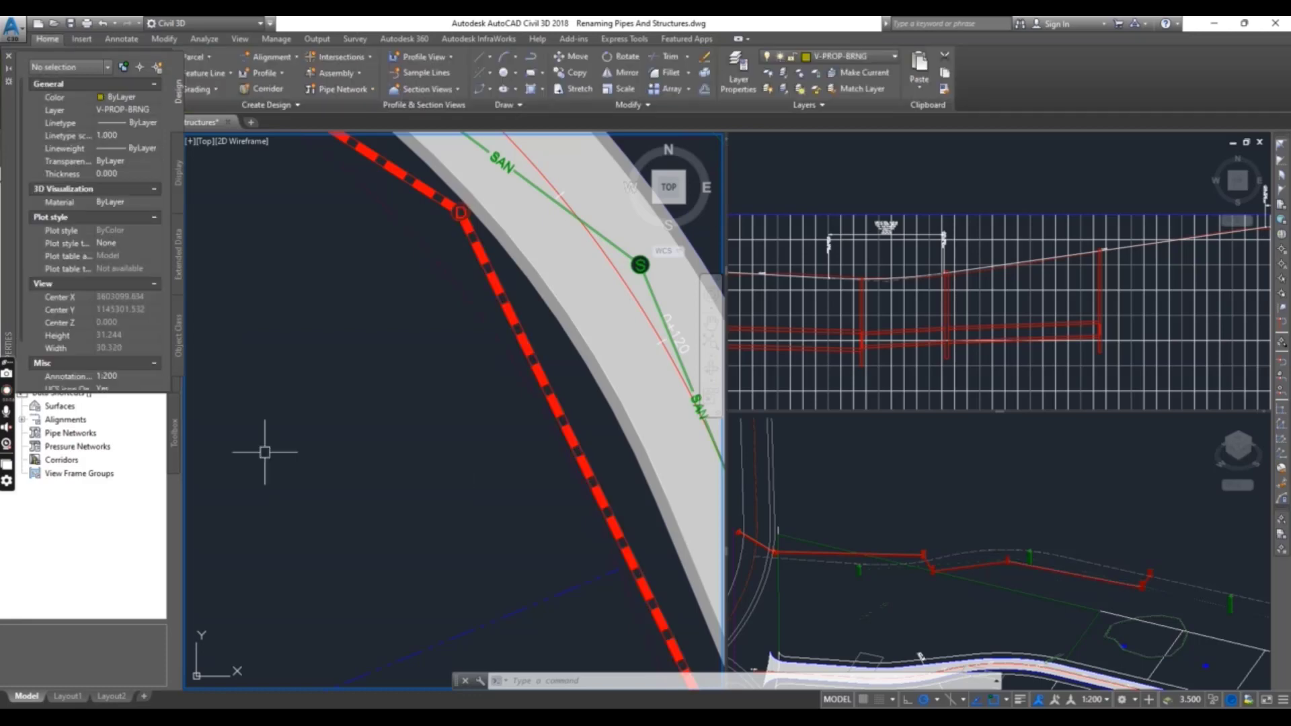
scroll(453, 221, up, 4)
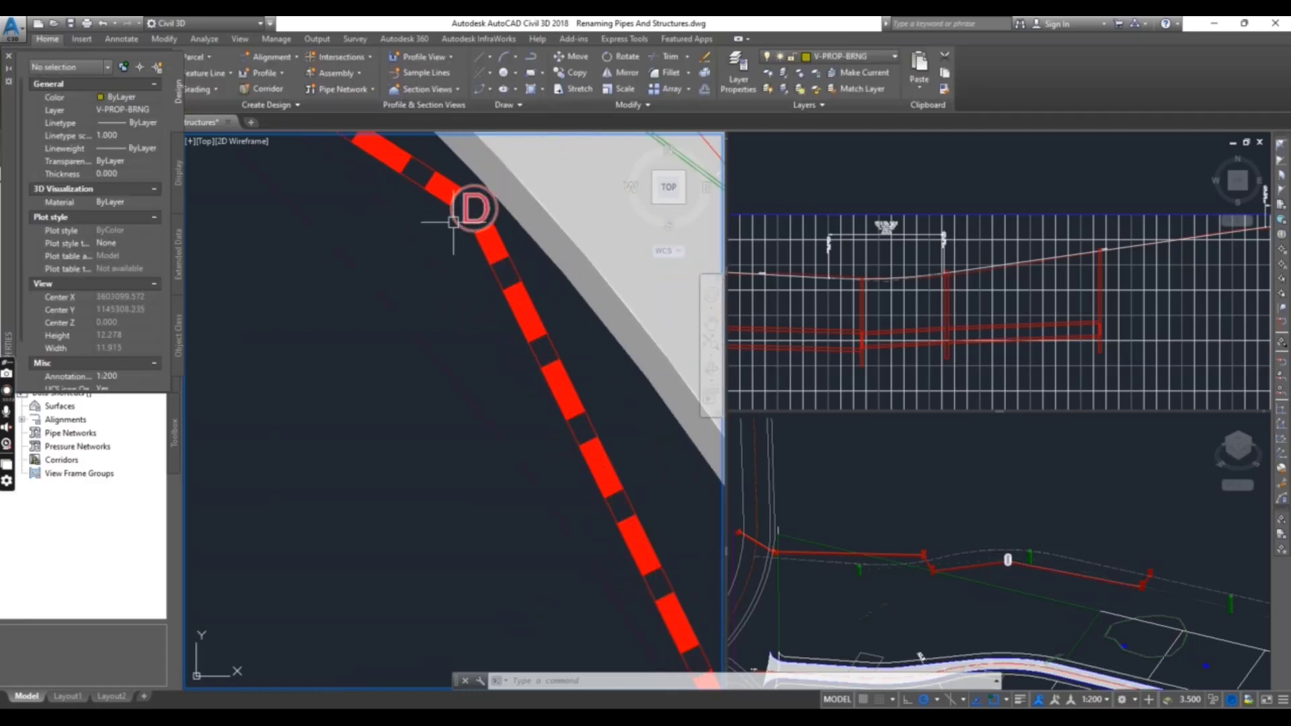
middle_drag(453, 221, 454, 312)
scroll(454, 314, up, 2)
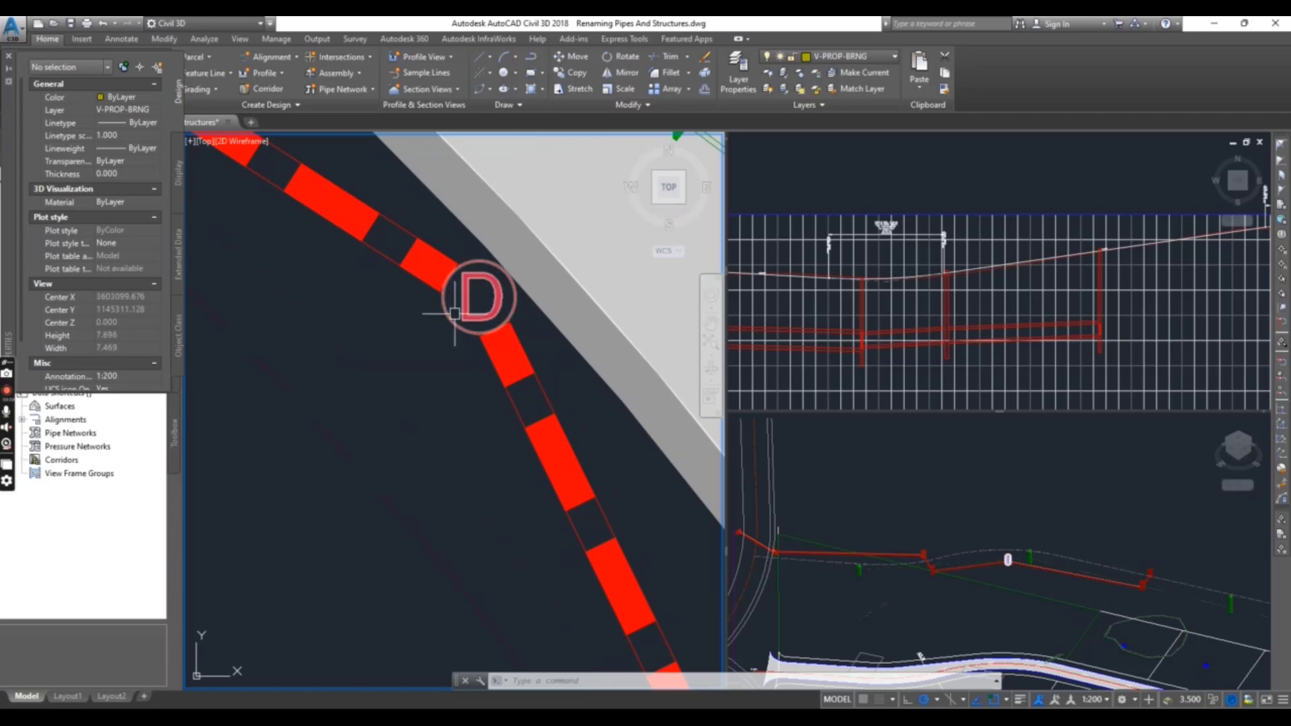
click(455, 314)
click(134, 113)
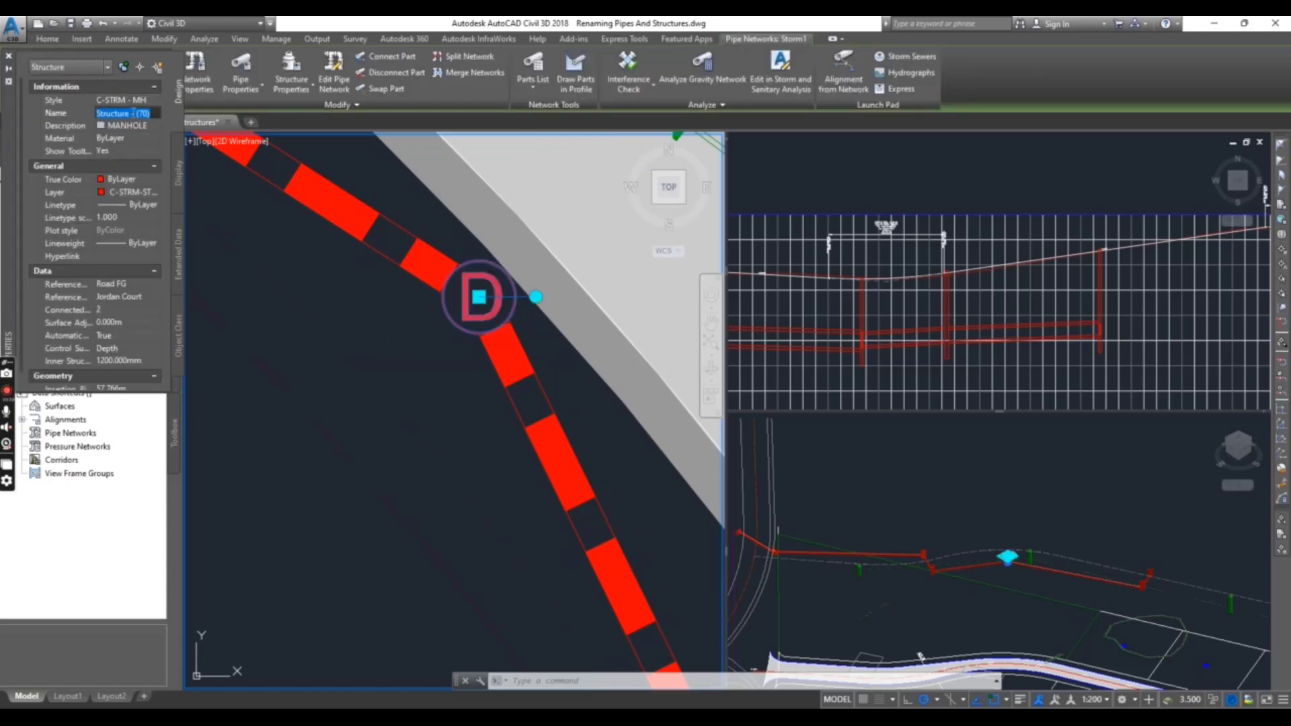
text(STMH-1)
key(Return)
key(Escape)
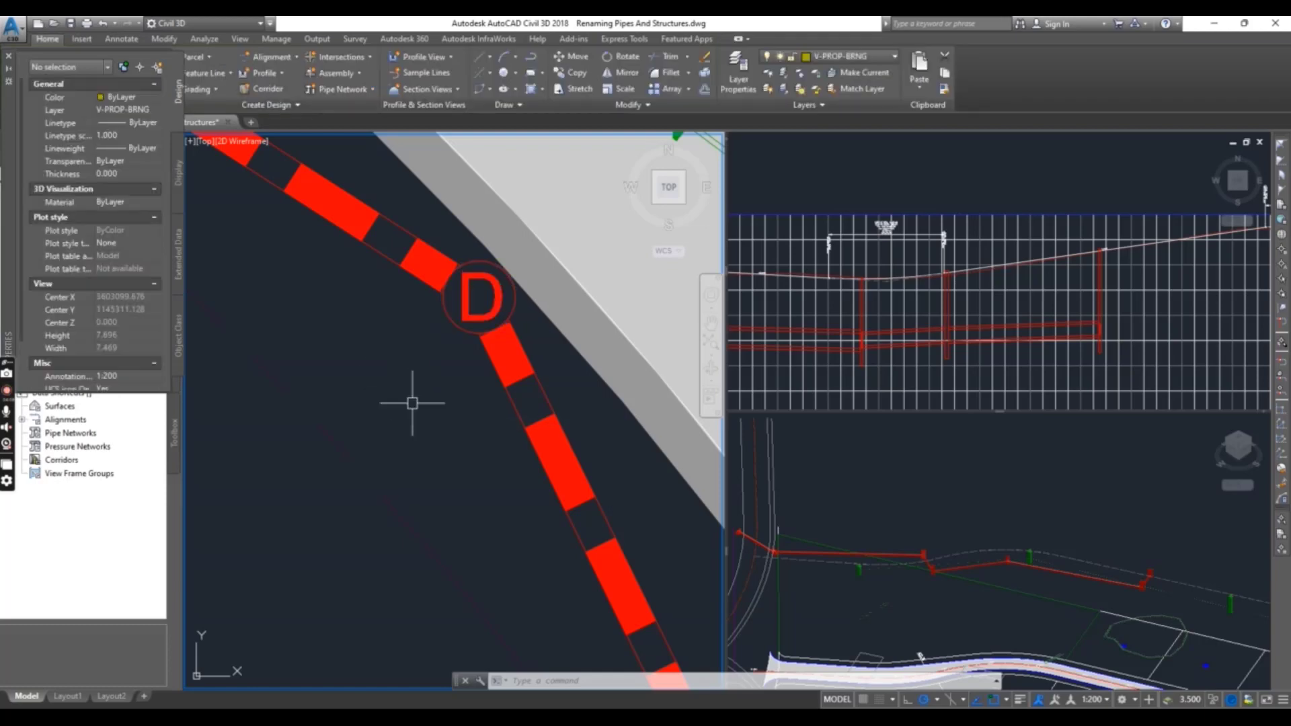
Pan up the road toward Emerson Road and zoom in on the endwall at the pipe's upper end.
scroll(420, 481, down, 5)
scroll(481, 507, up, 4)
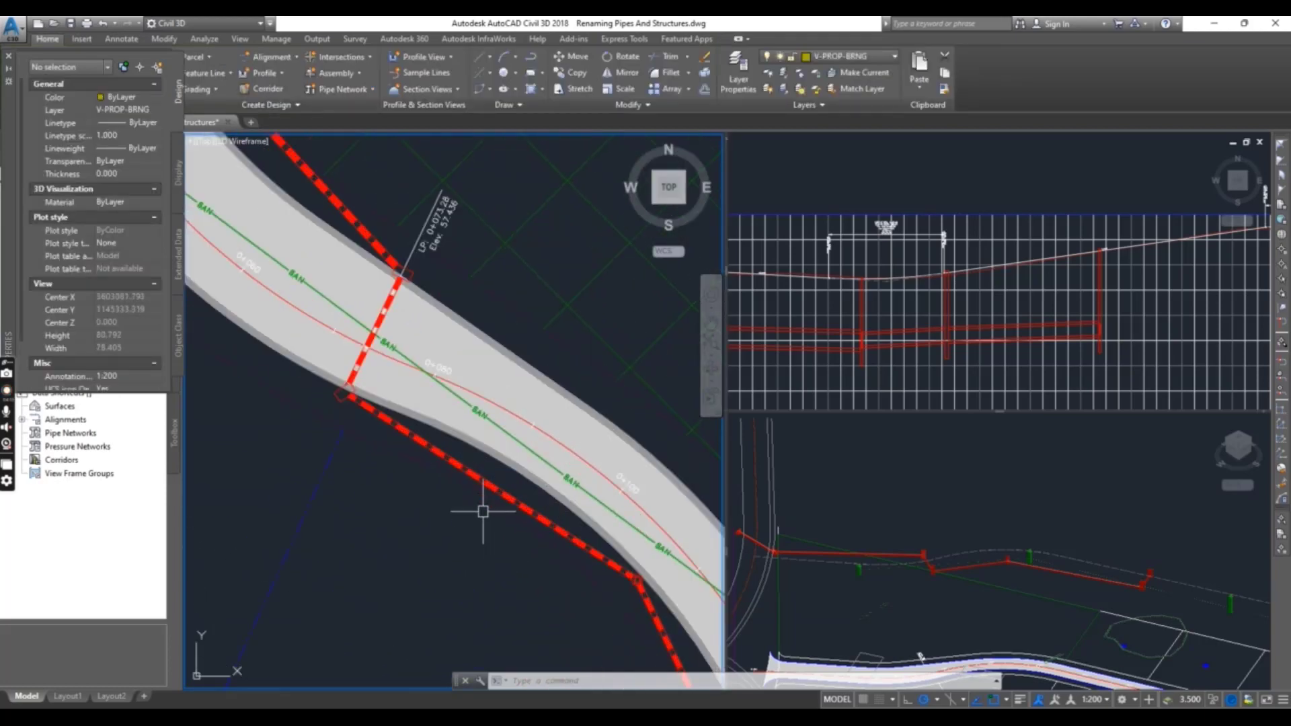
scroll(326, 388, up, 4)
scroll(323, 390, down, 8)
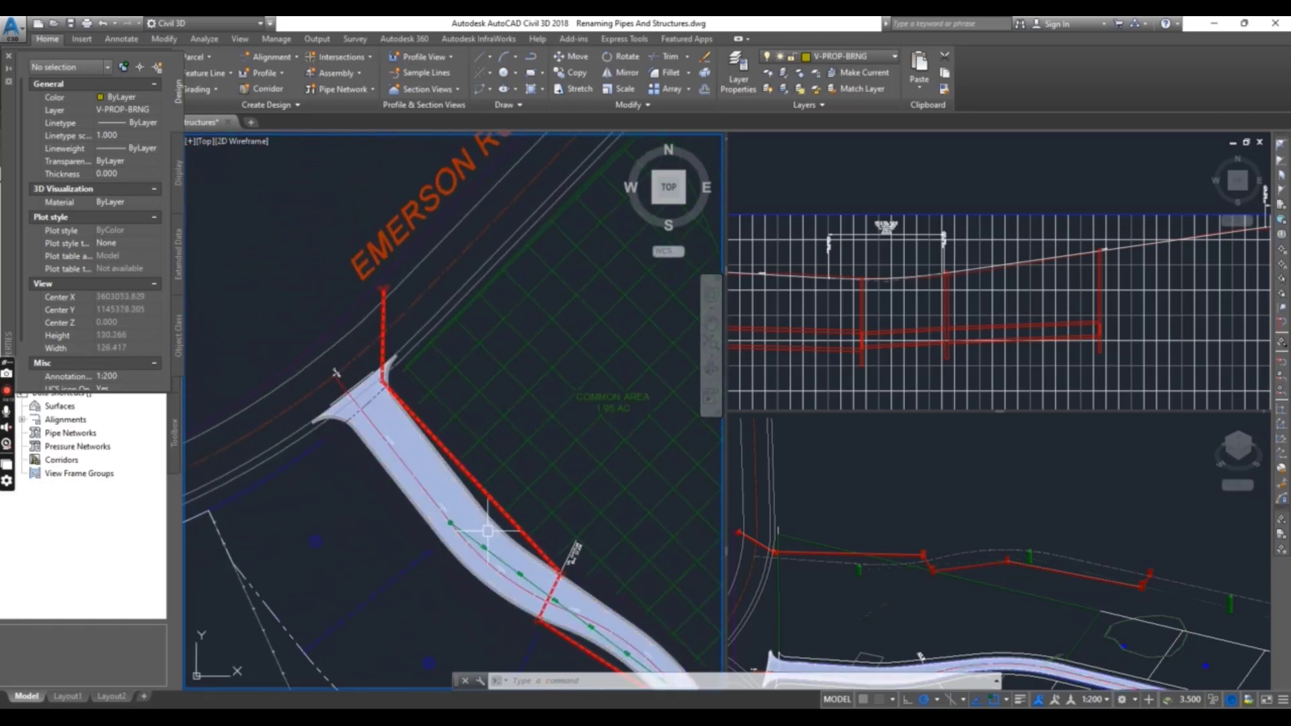
middle_drag(567, 631, 567, 556)
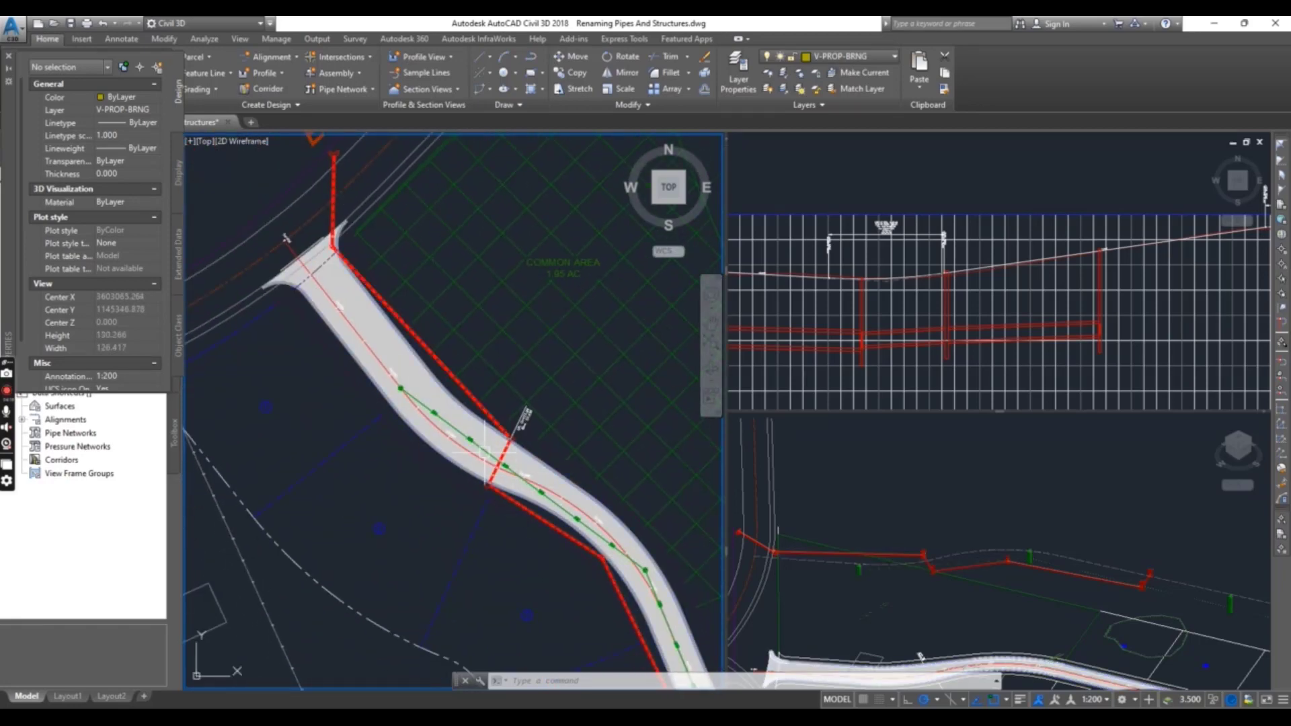
middle_drag(414, 426, 461, 575)
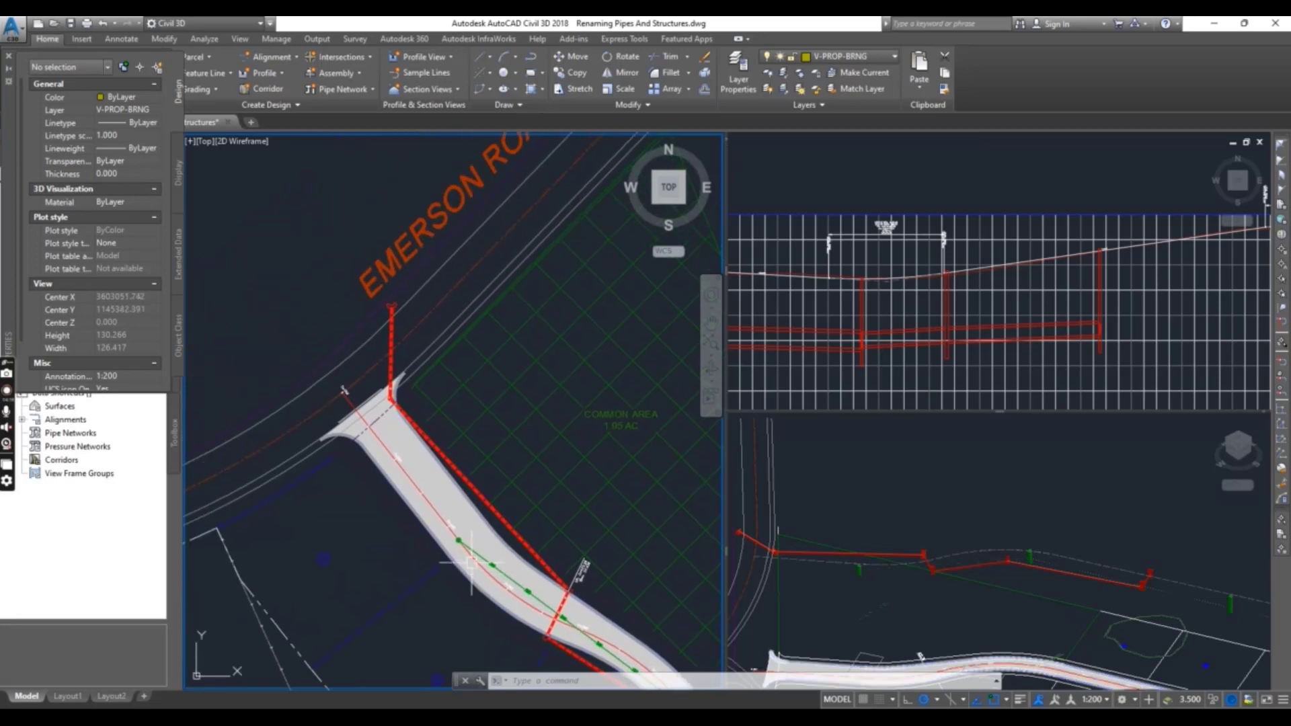
scroll(380, 294, up, 6)
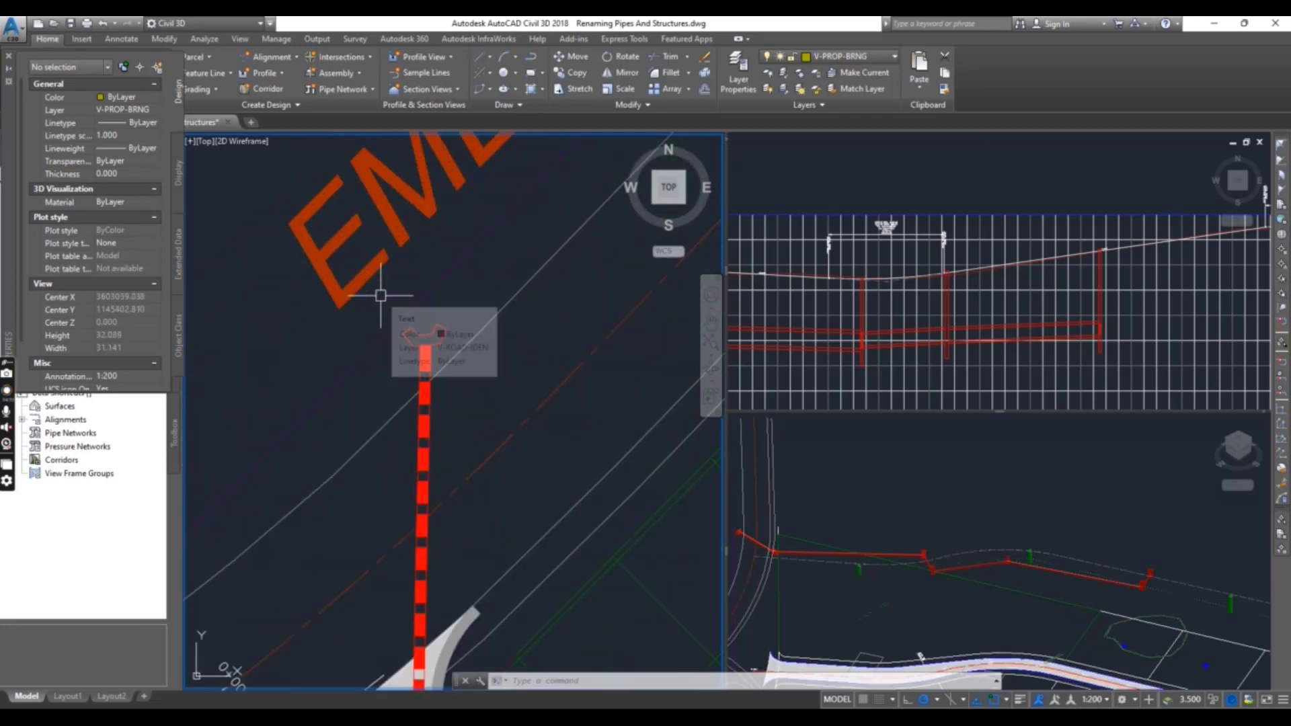
scroll(435, 336, up, 4)
scroll(430, 343, down, 3)
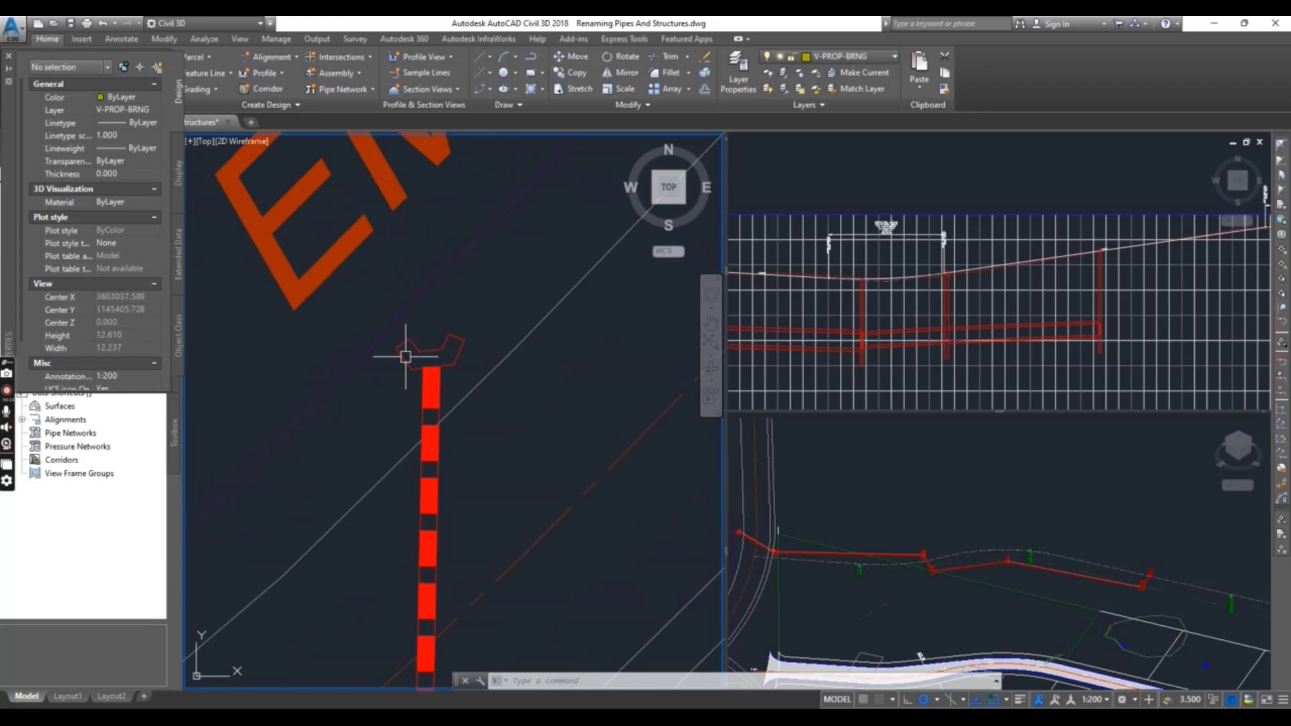
scroll(394, 344, up, 3)
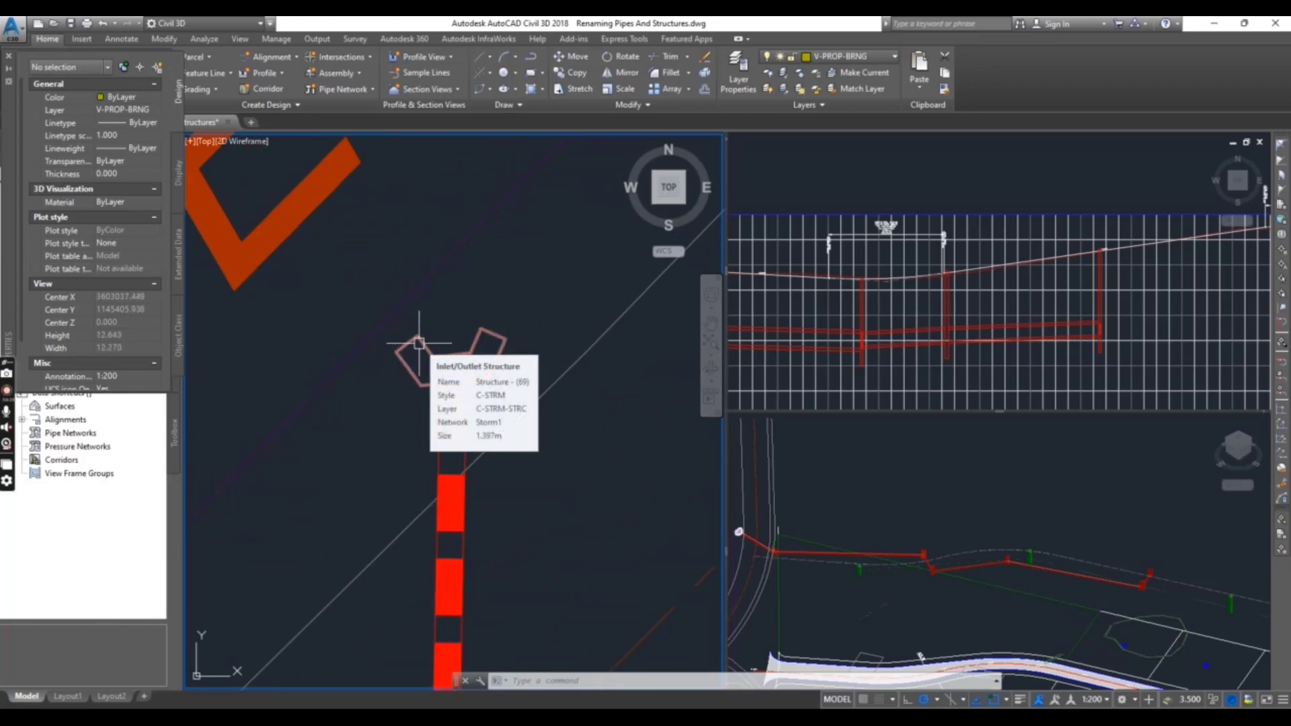
Rename the endwall structure, Structure - (69), to head wall end.
click(418, 343)
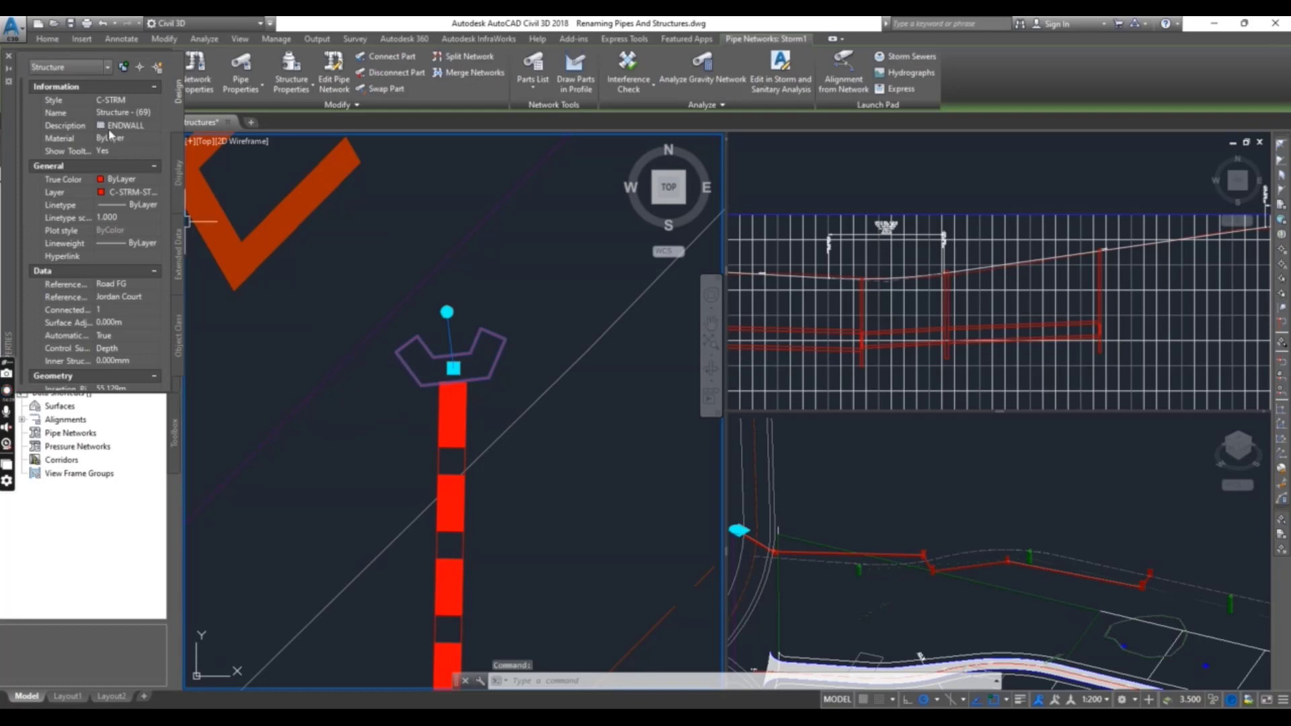
click(144, 126)
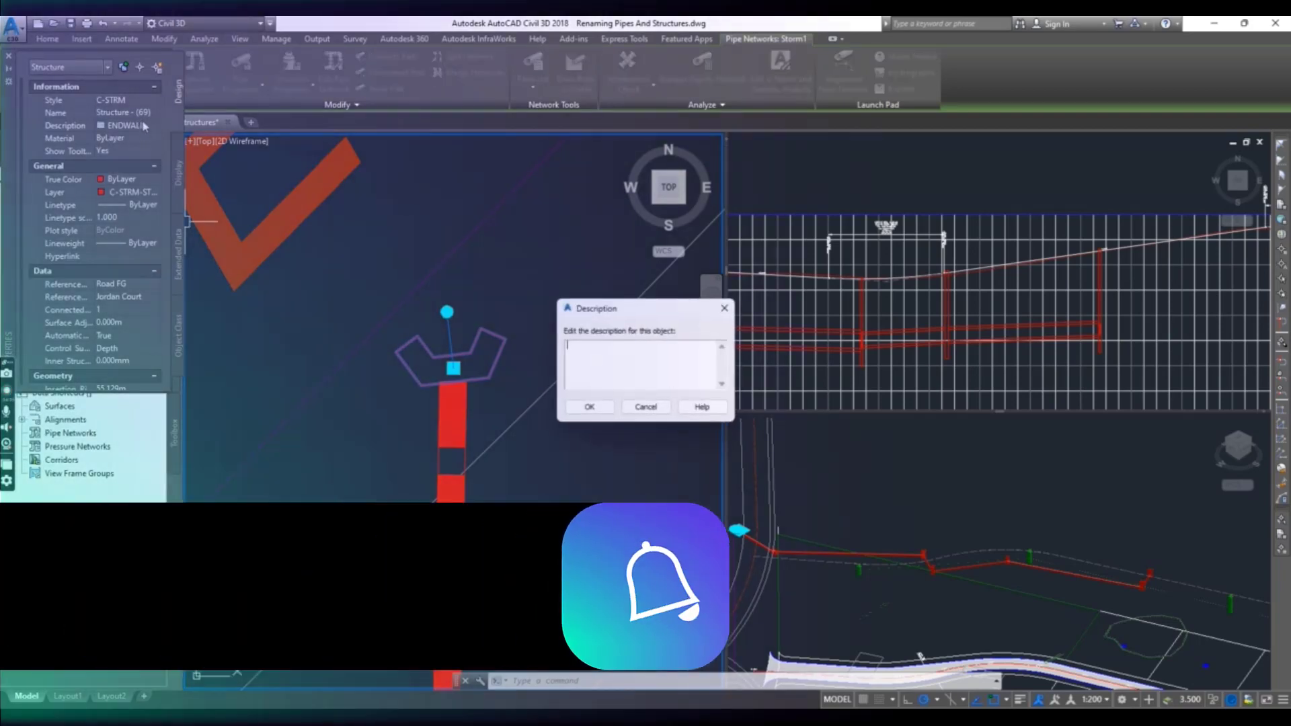
click(723, 307)
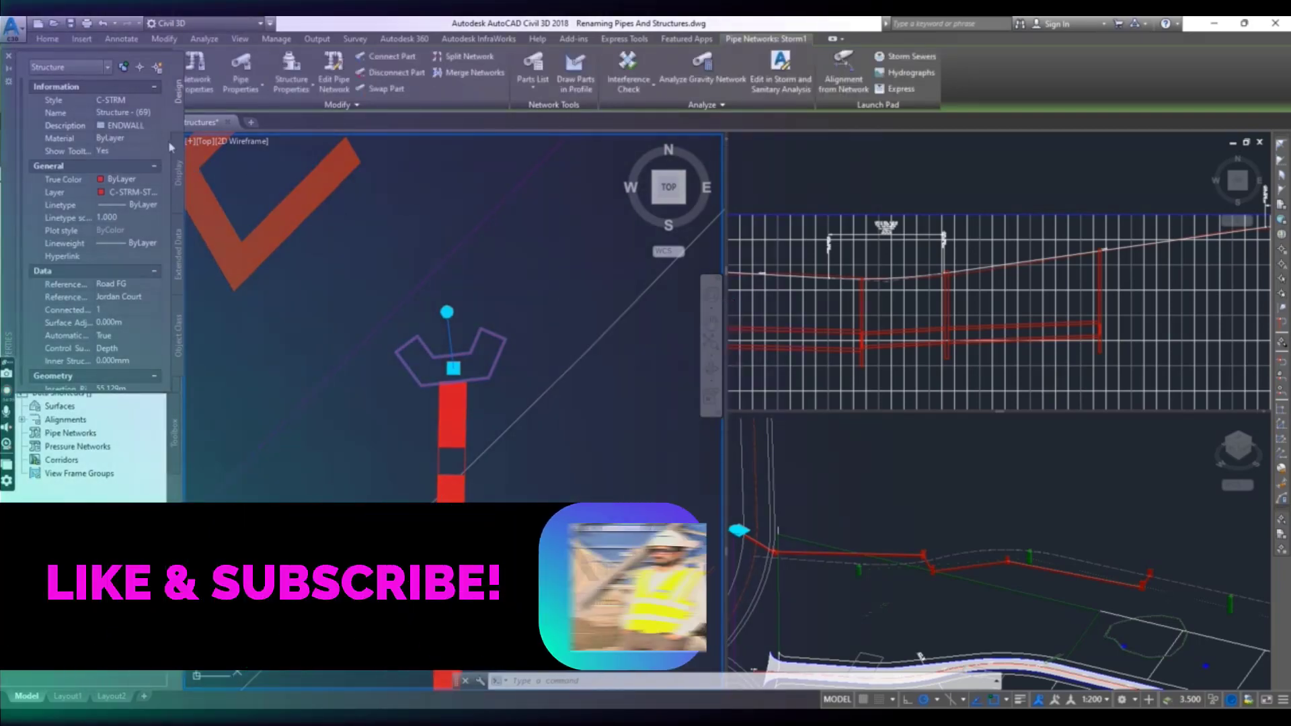
click(134, 113)
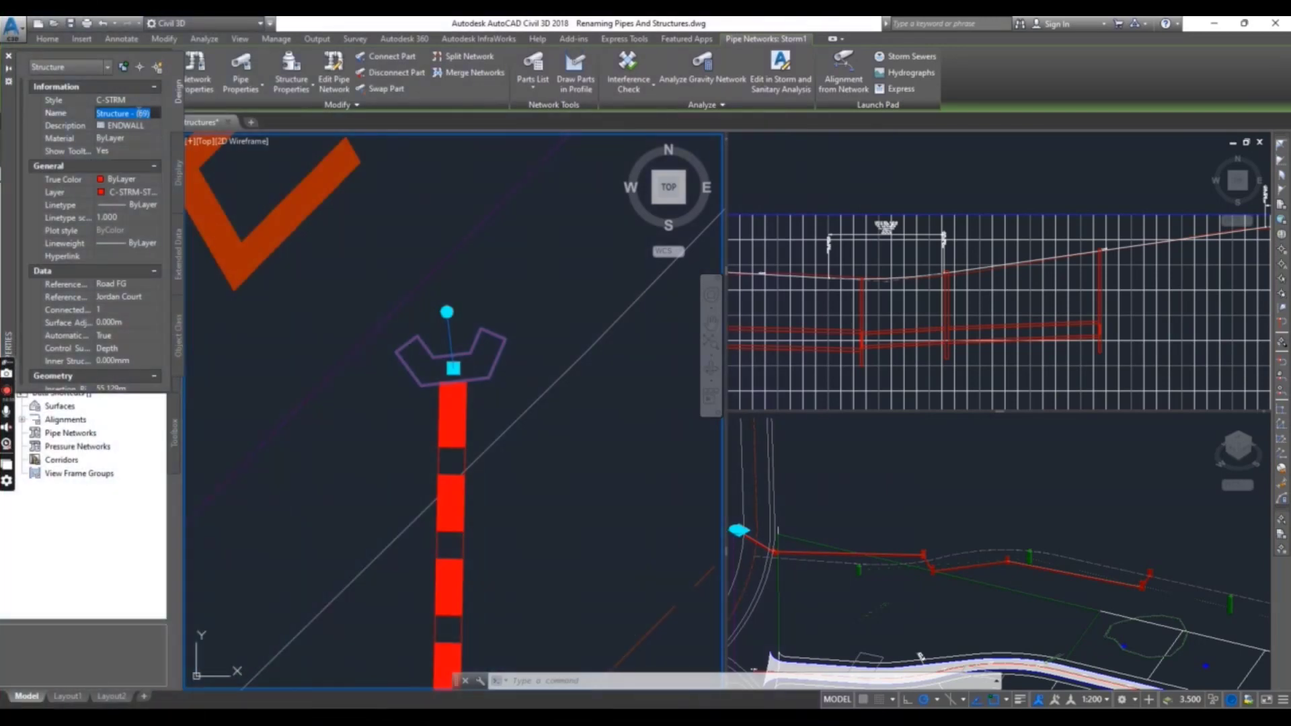
text(N)
text(ead wall end)
key(Return)
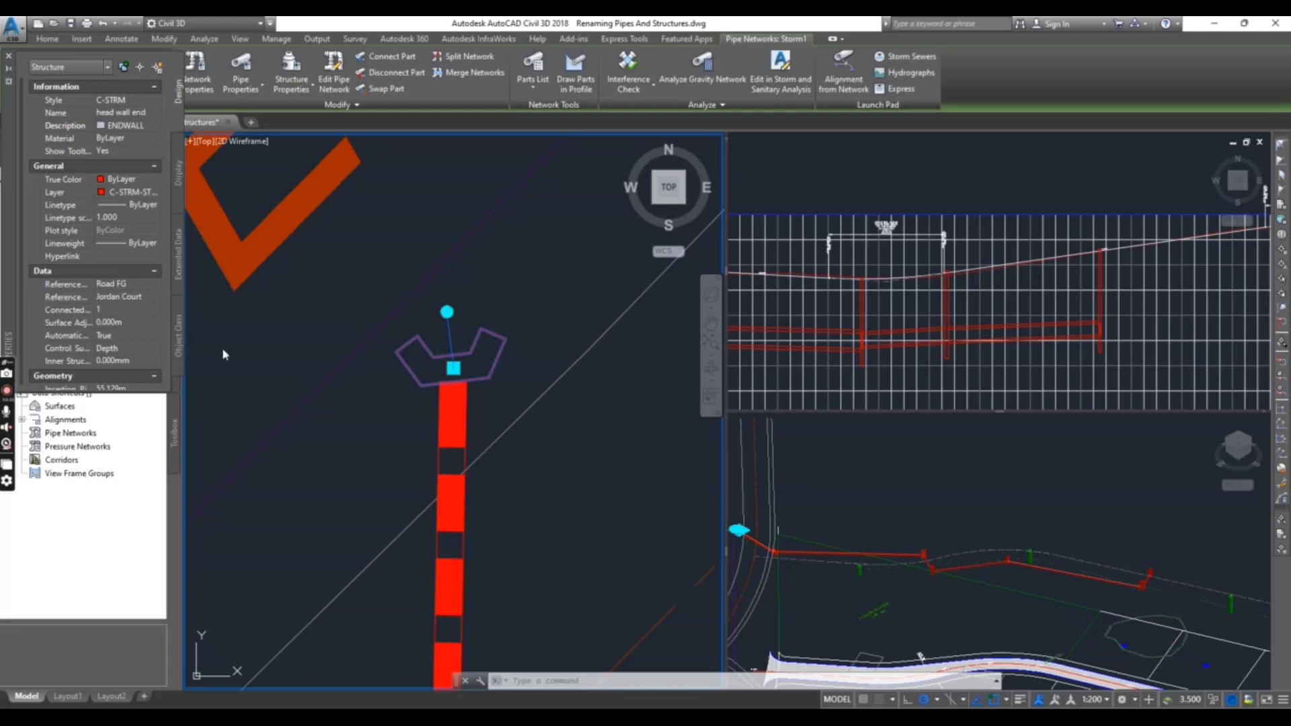
key(Escape)
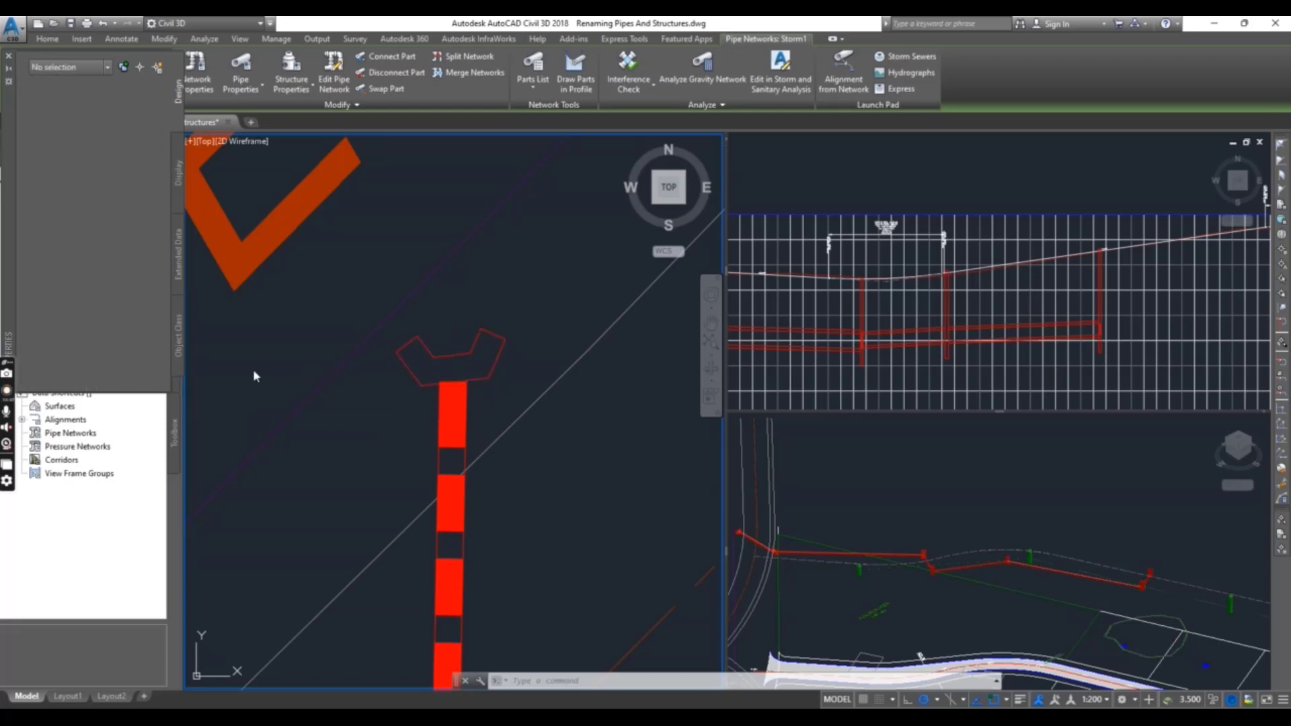
Close Properties and expand Pipe Networks > Networks > Storm1 in the Prospector tree.
scroll(487, 428, down, 5)
scroll(486, 428, down, 4)
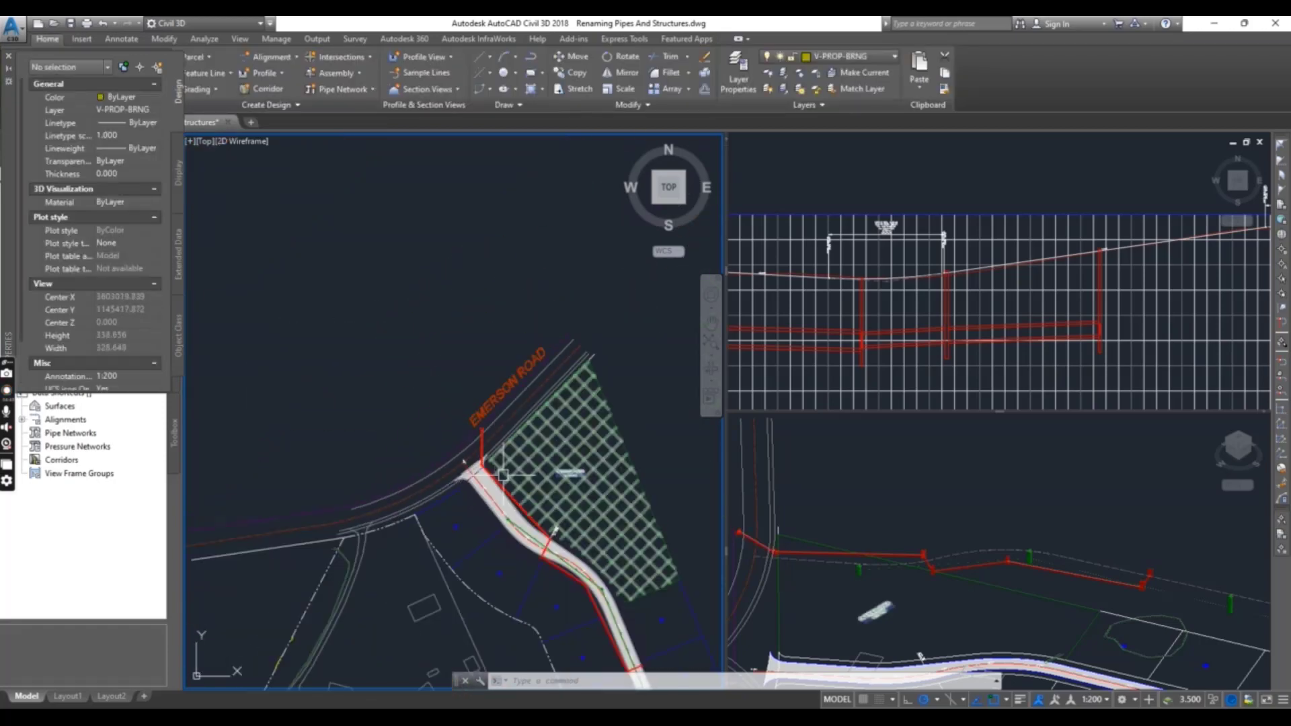
middle_drag(302, 374, 340, 288)
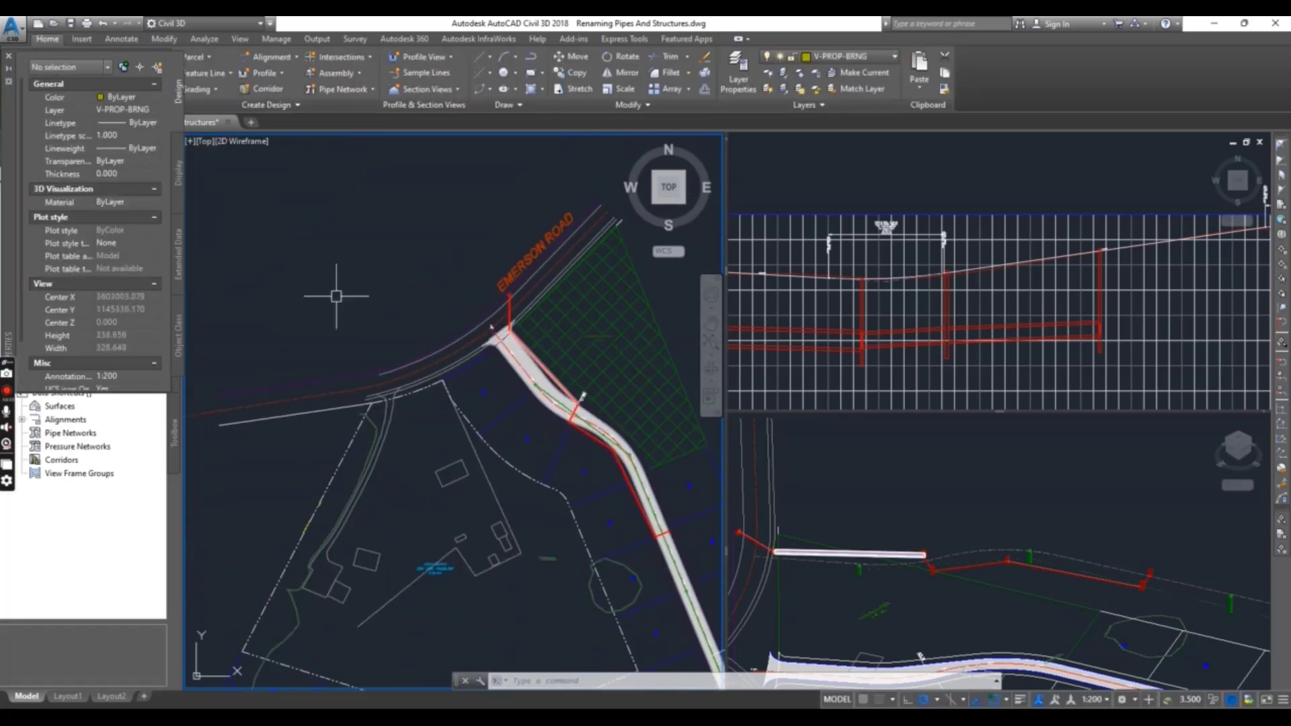
click(8, 56)
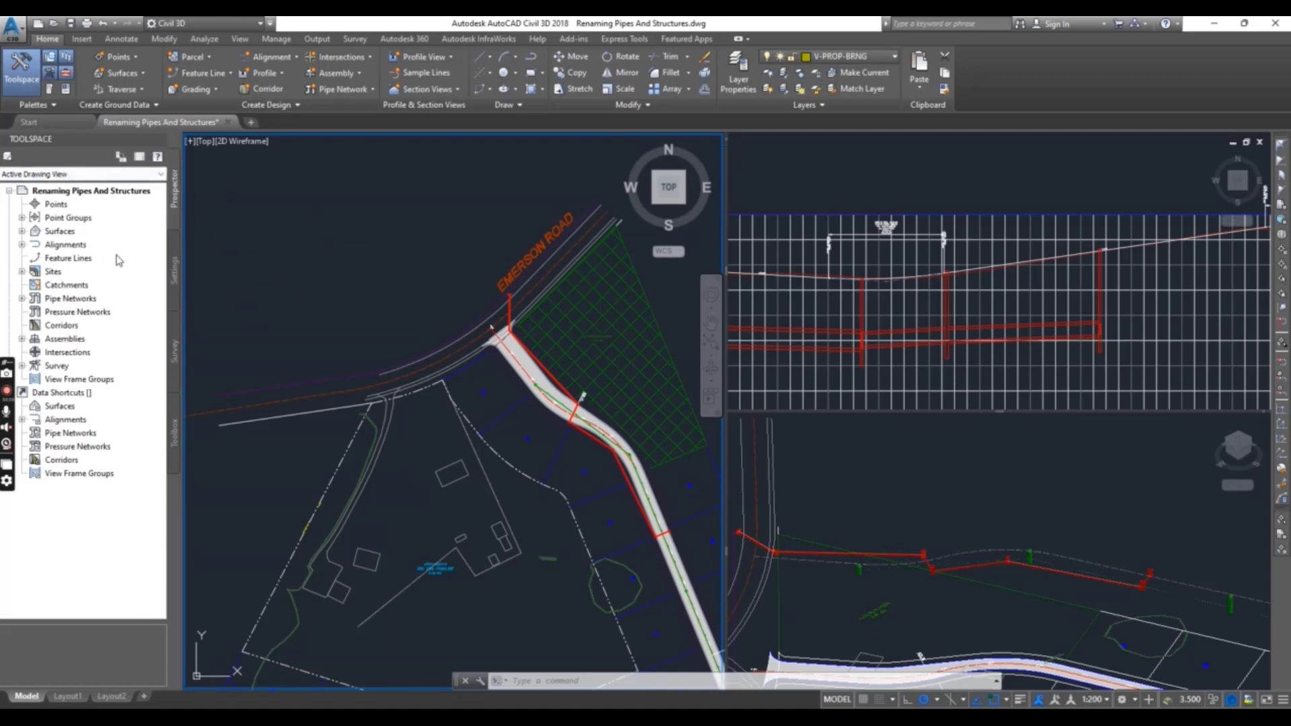
click(23, 298)
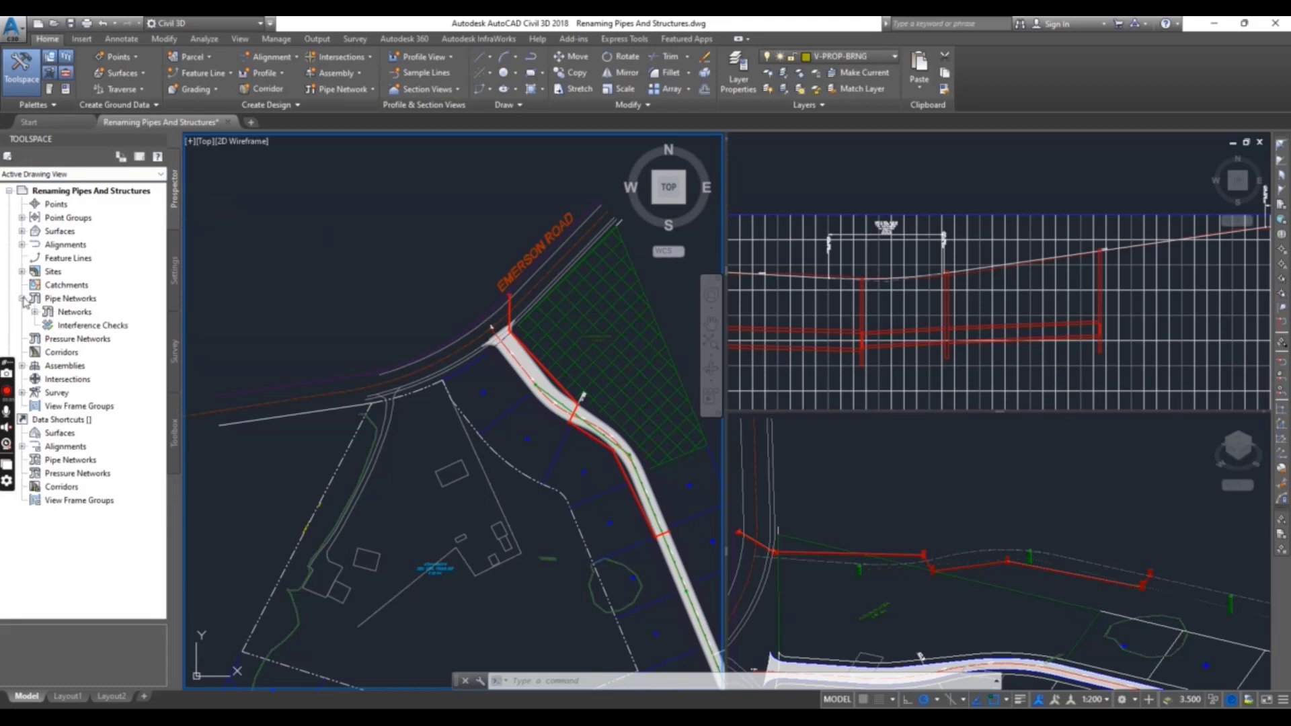
click(34, 312)
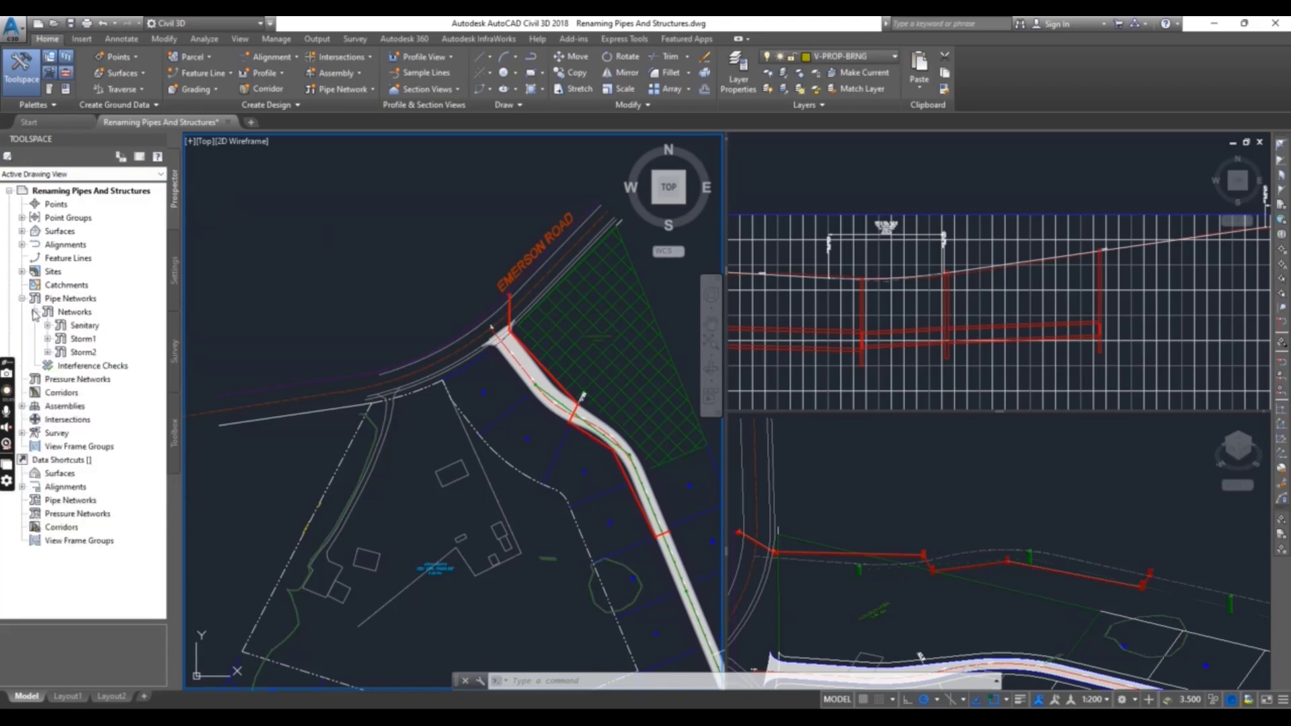
click(82, 340)
click(47, 339)
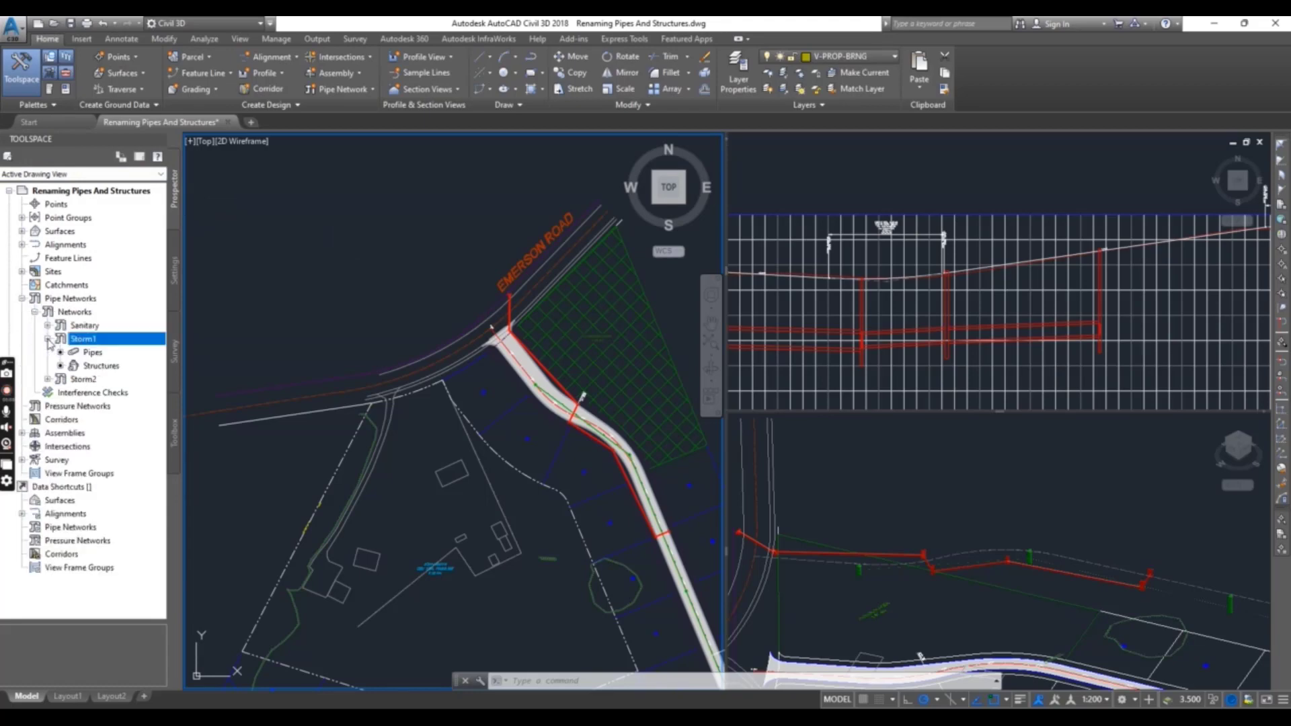
List the Storm1 pipes, then the Storm1 structures, showing inlets outline-2 and outline-1.
click(92, 354)
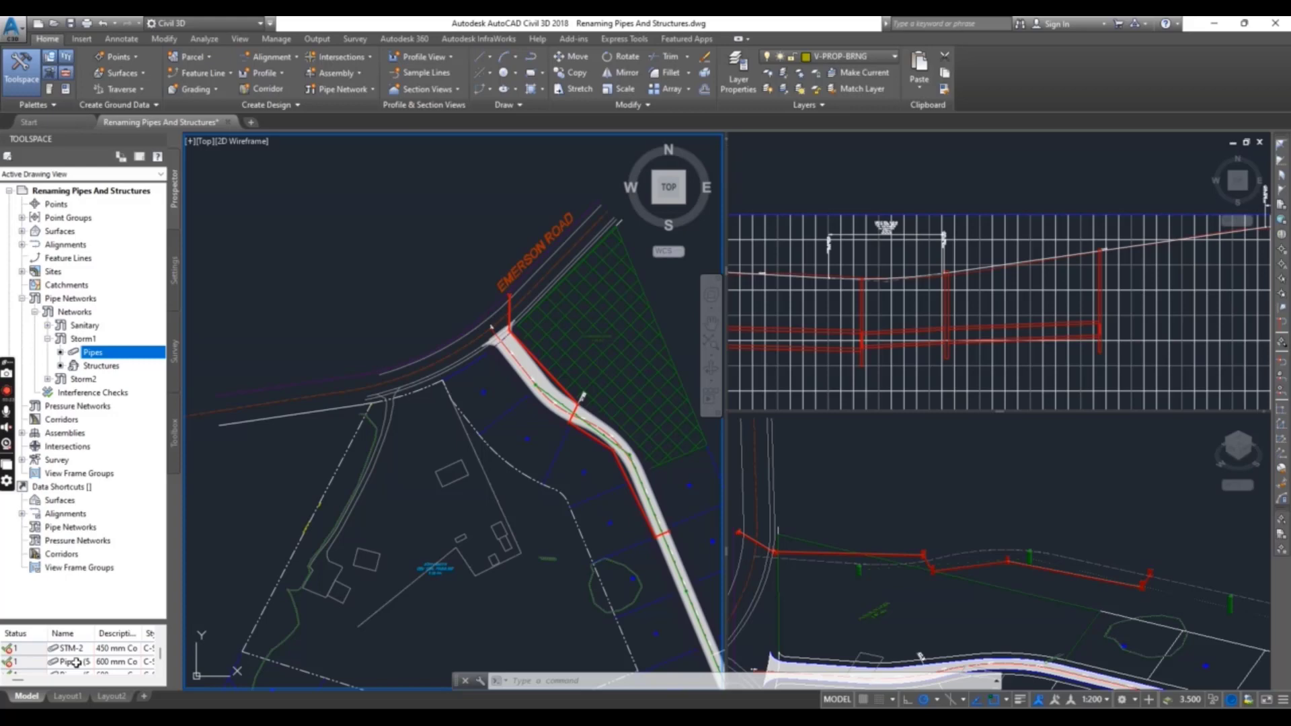
click(100, 366)
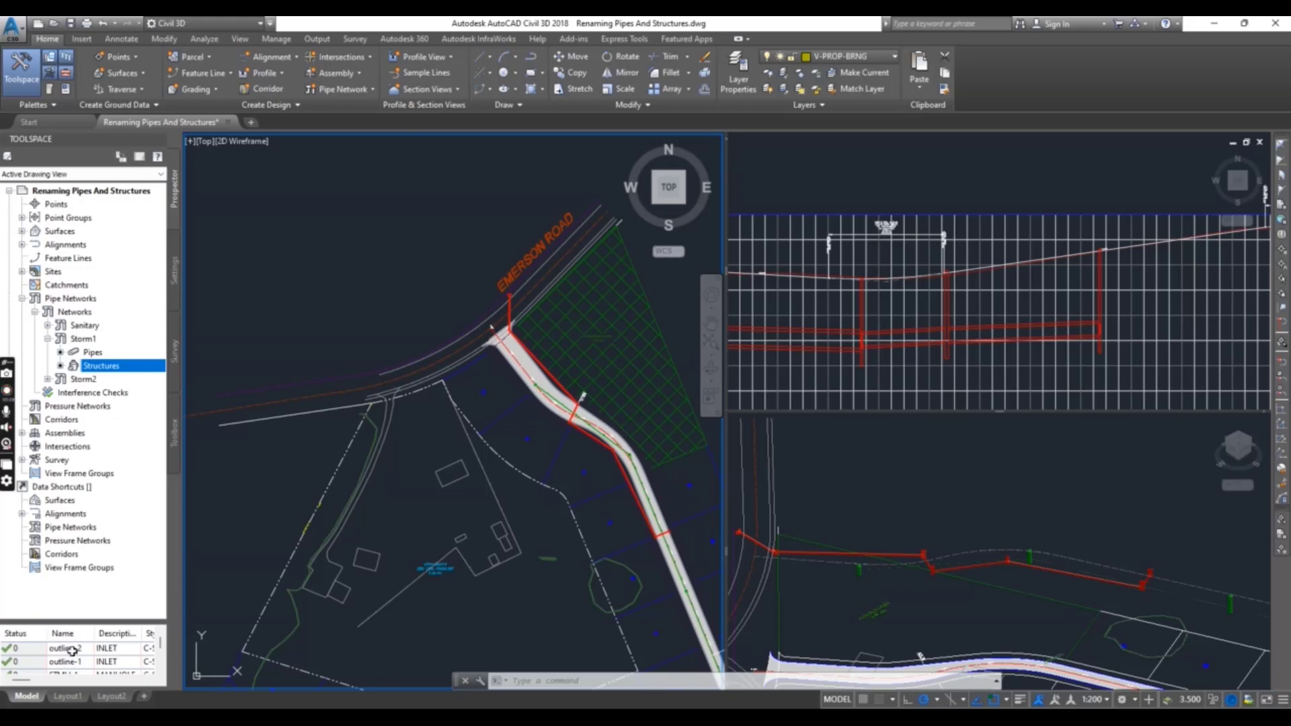
scroll(79, 657, down, 1)
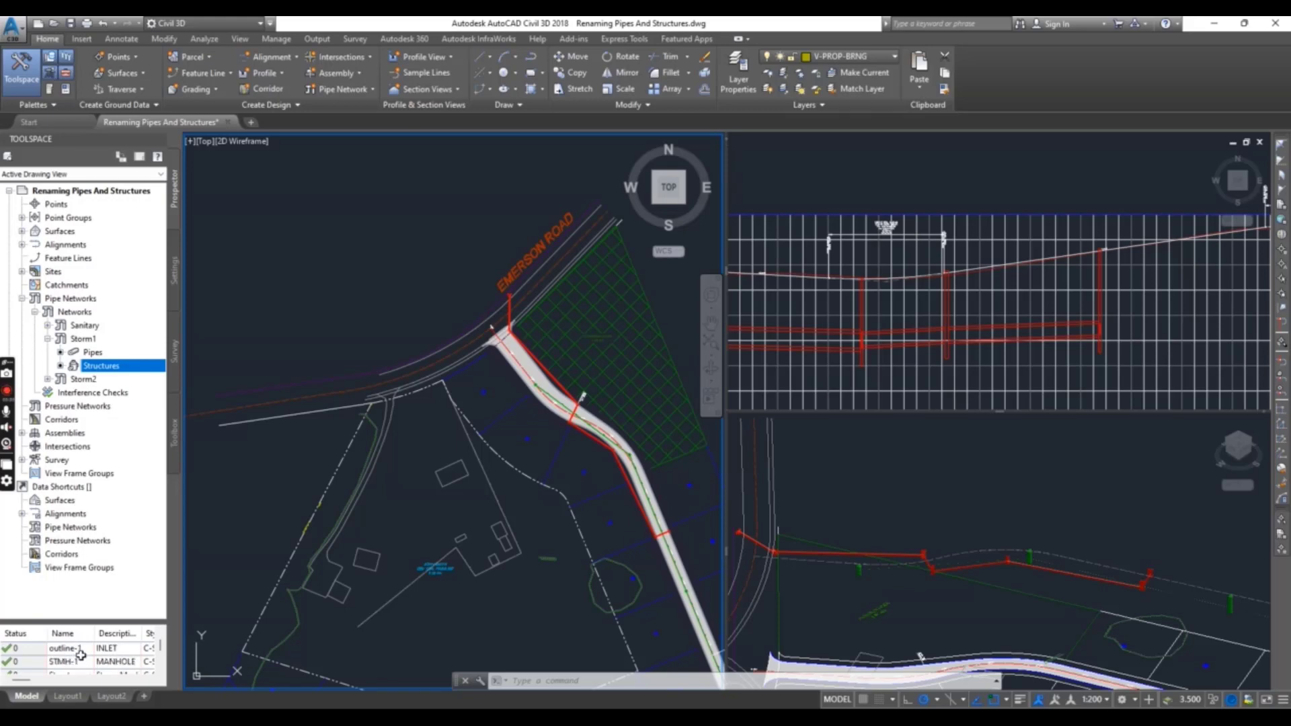
scroll(80, 656, down, 1)
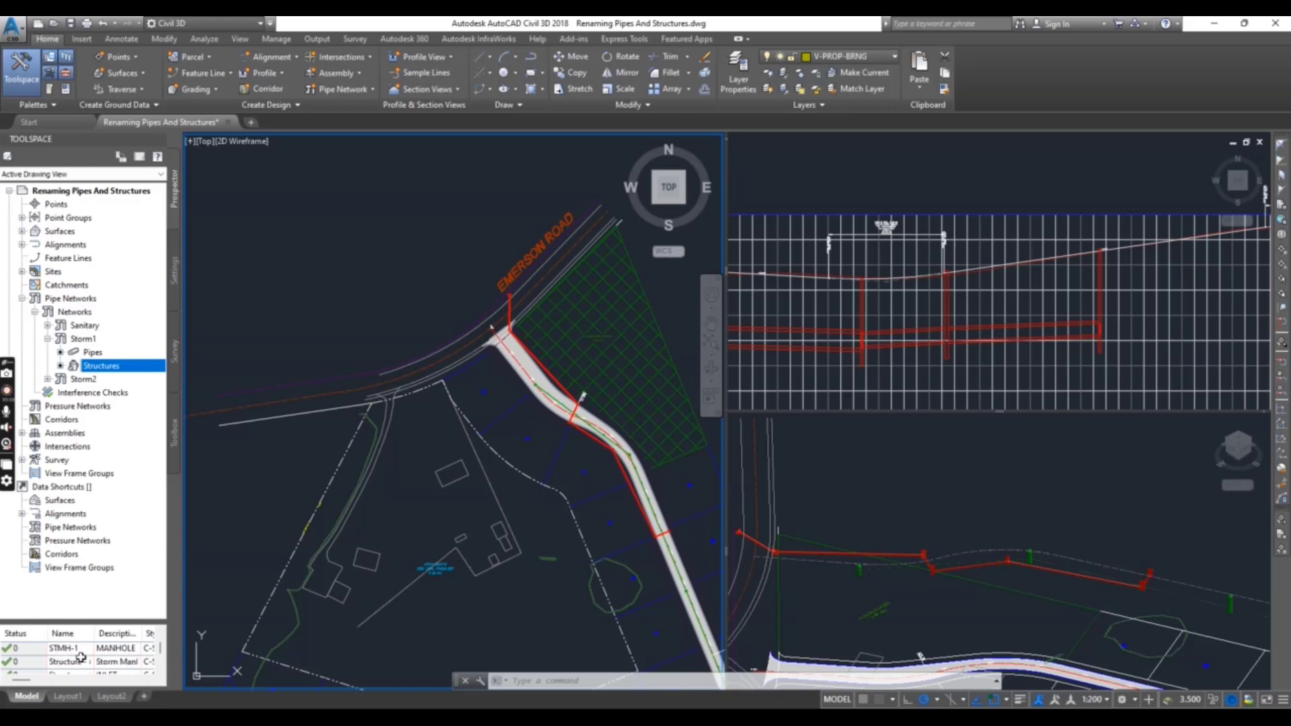
scroll(78, 661, down, 2)
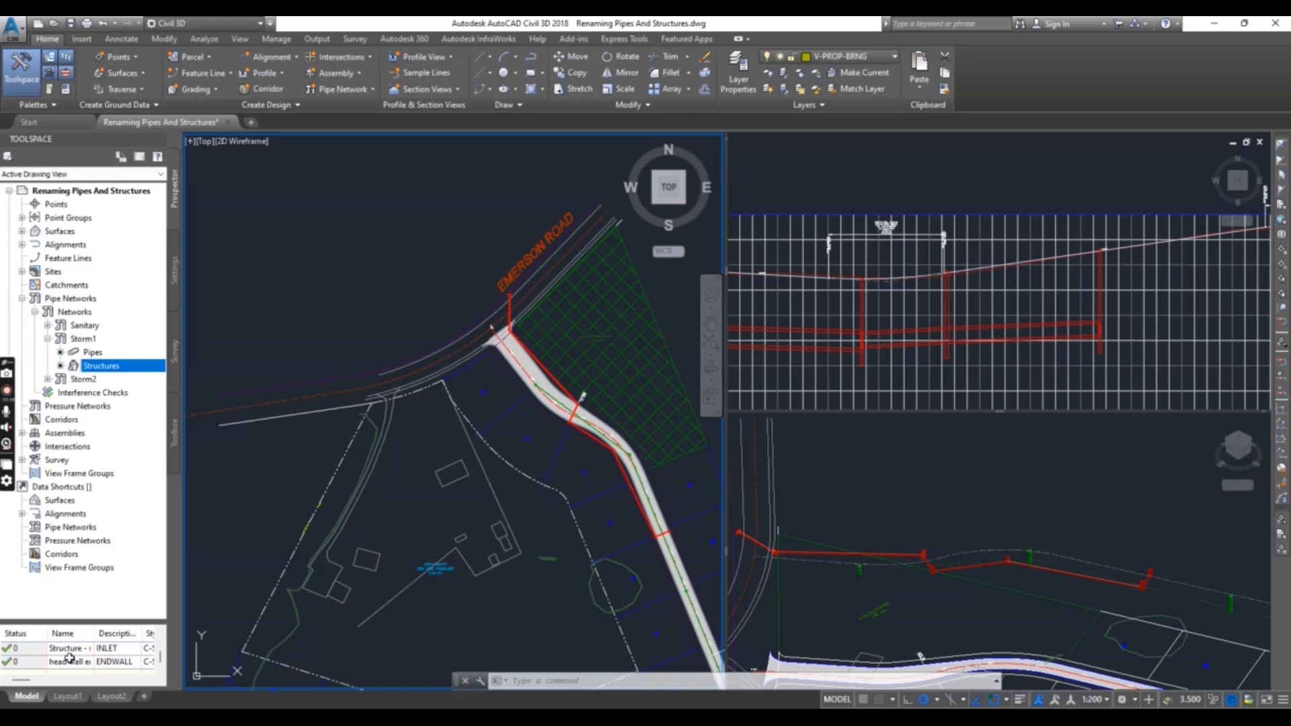
scroll(69, 659, up, 4)
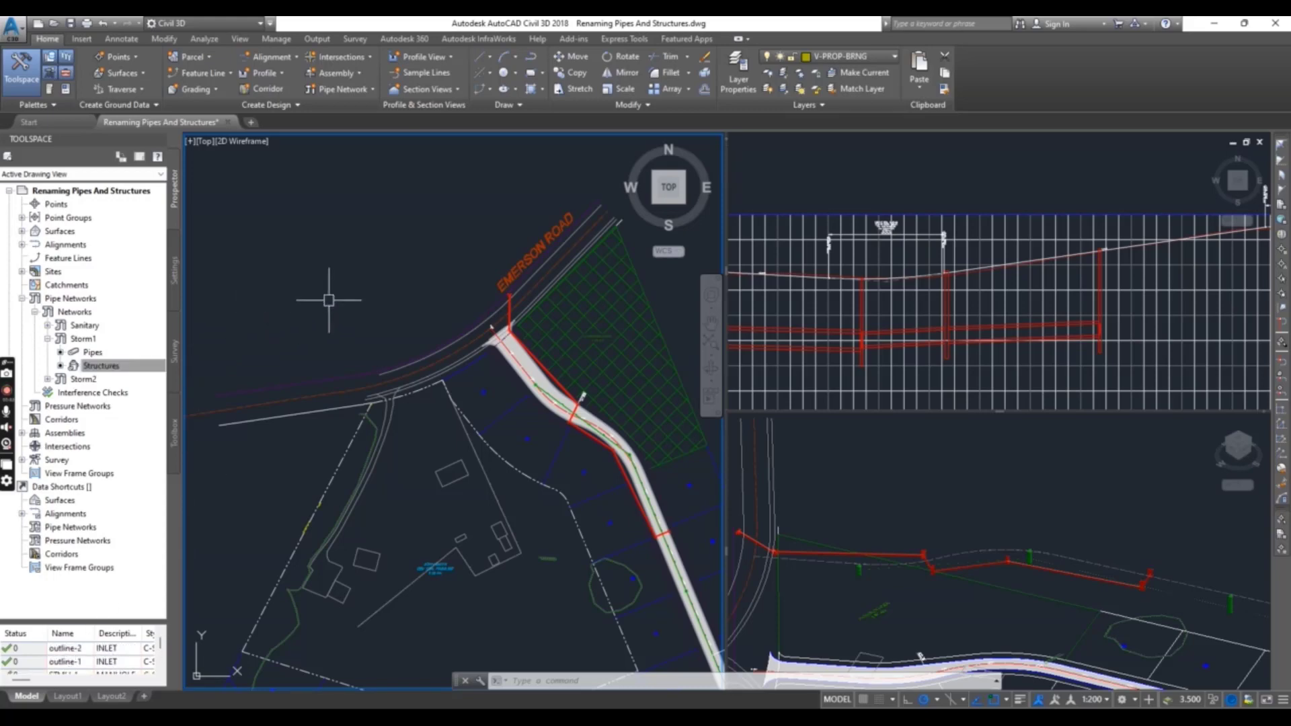
scroll(498, 431, up, 2)
Pan the plan view, then bring up the Civil 3d Pro Designer YouTube channel in Chrome.
scroll(468, 382, down, 2)
middle_drag(468, 382, 270, 318)
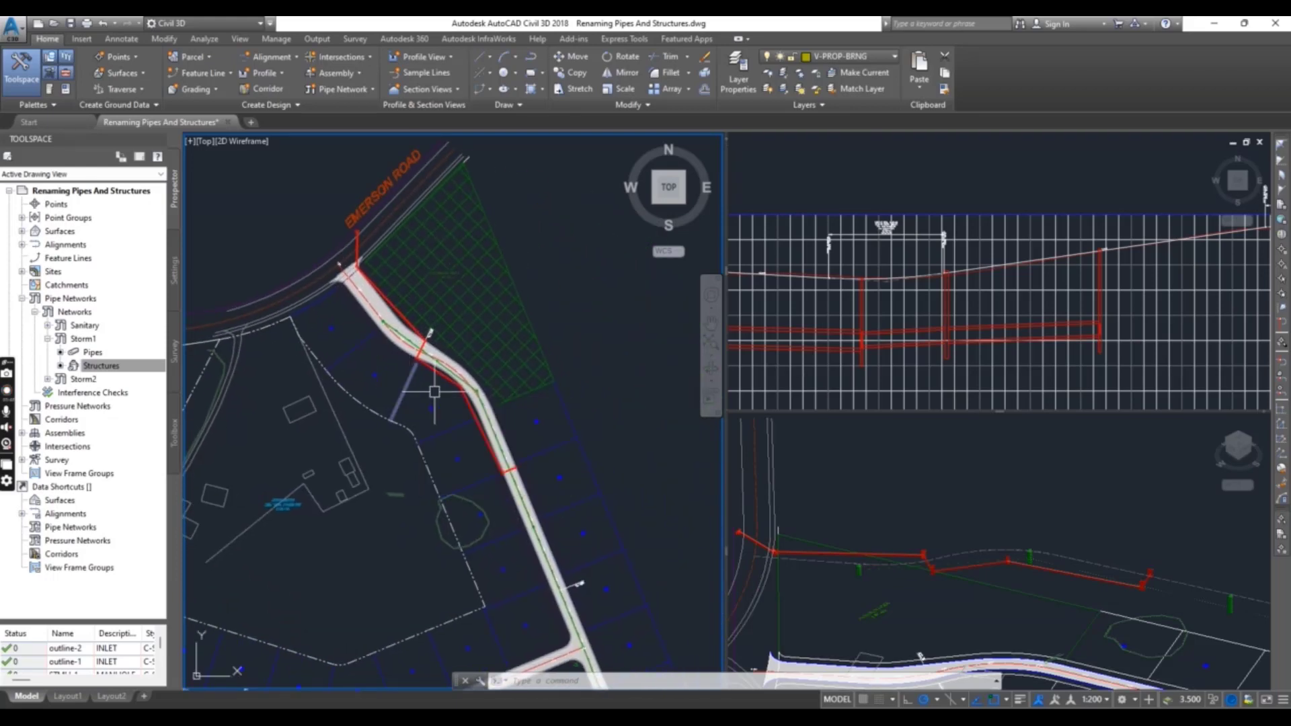
scroll(454, 389, up, 3)
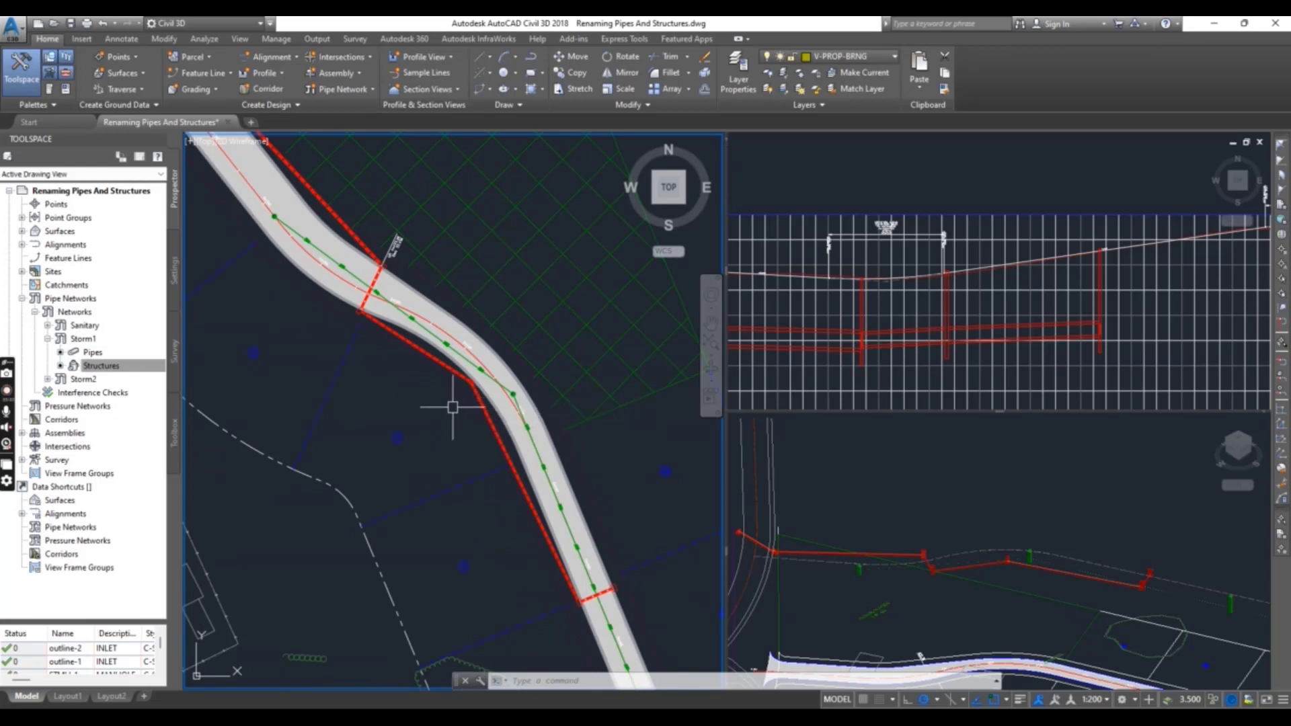
key(alt+Tab)
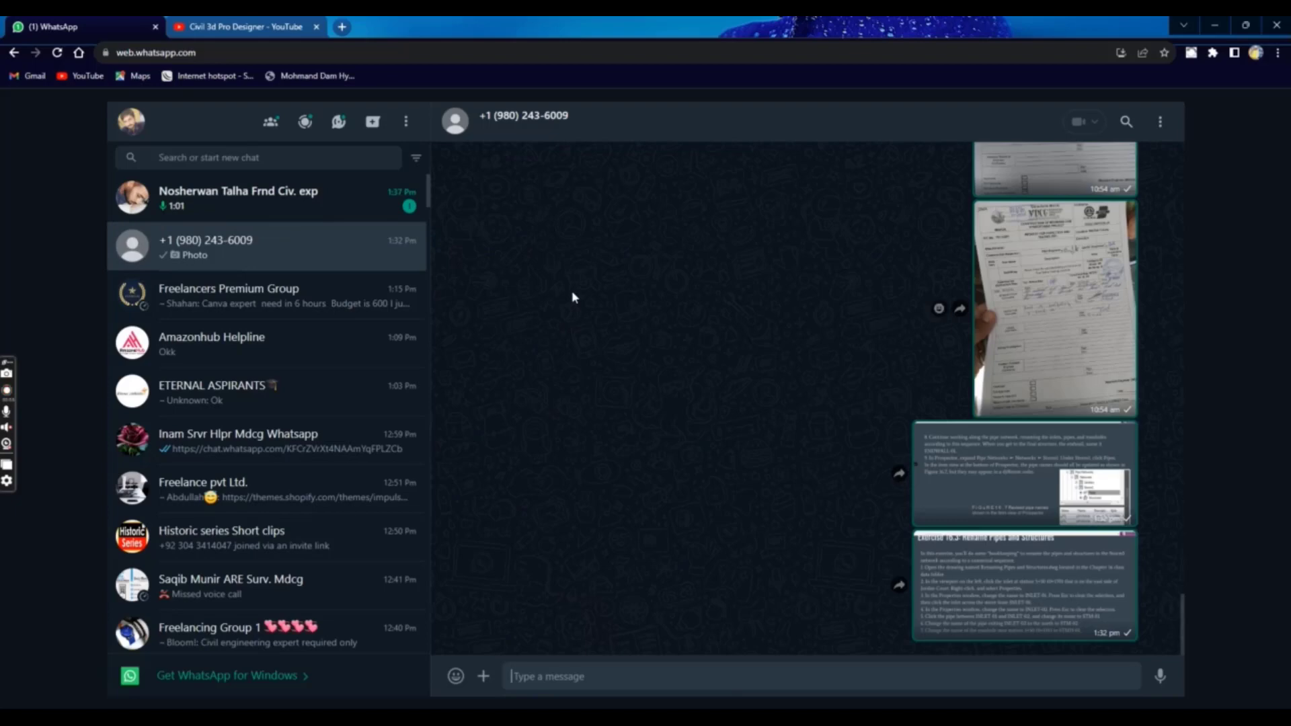
key(ctrl+Tab)
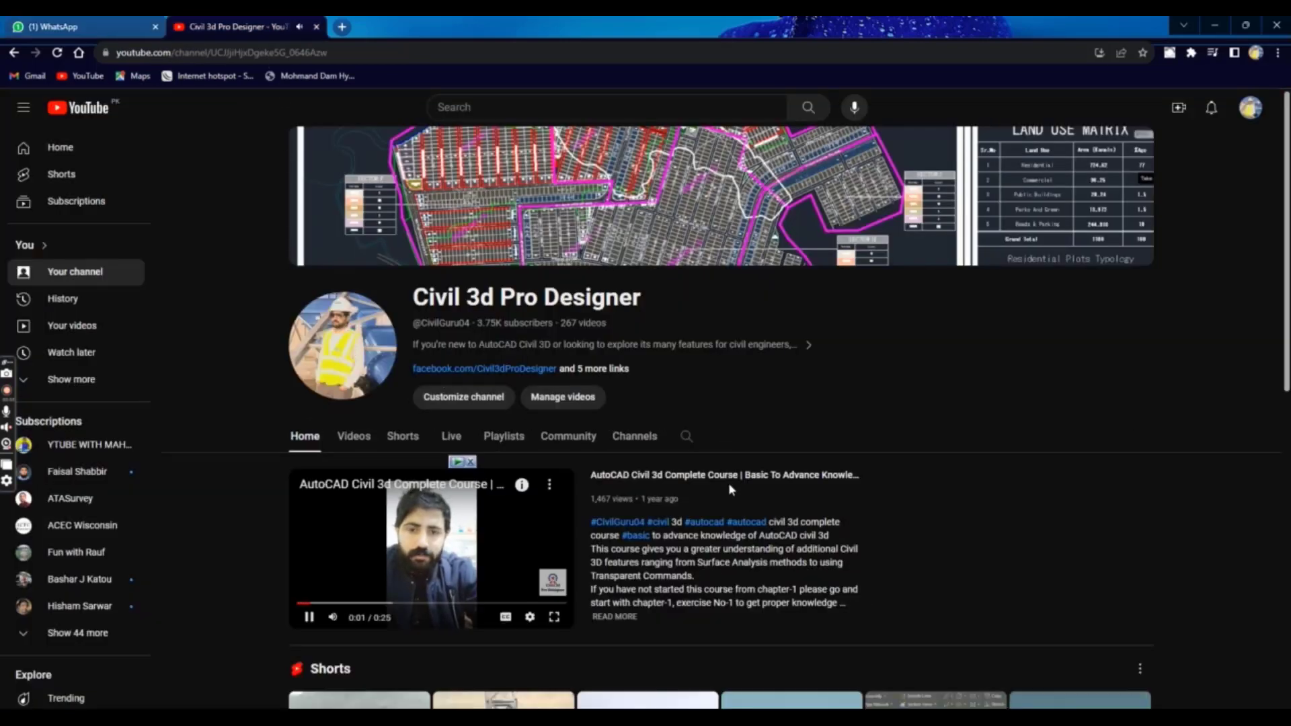